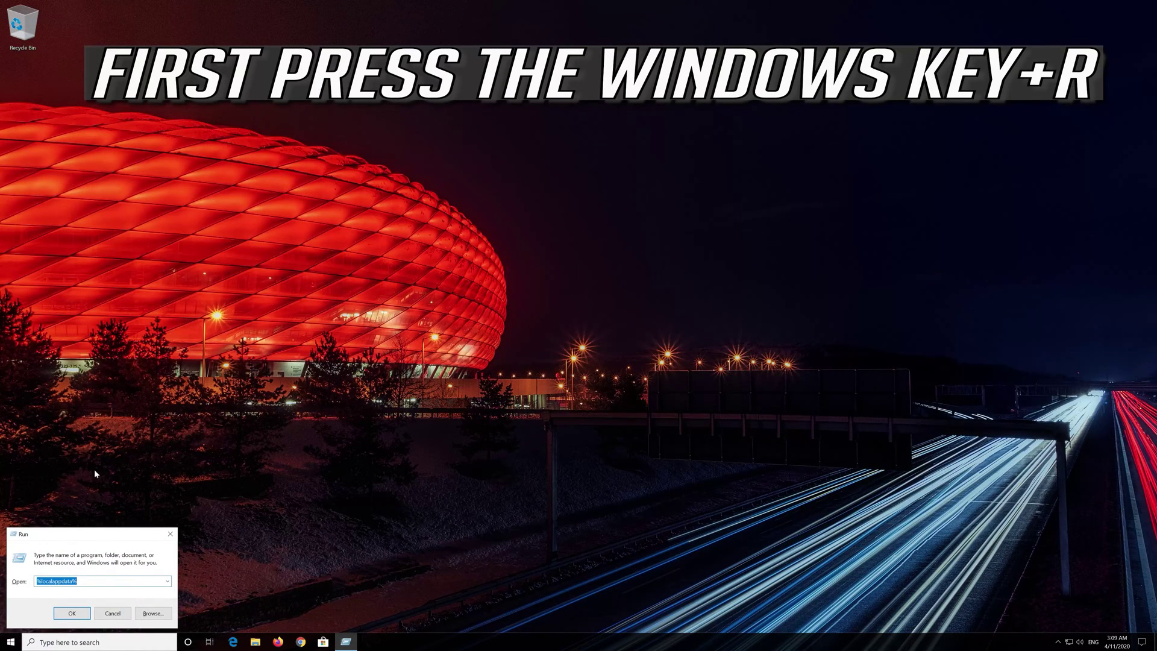
- Run c:\windows\system32\ctfmon.exe from the centred Run dialog
{"action": "left_click_drag", "start_coordinate": [40, 538], "coordinate": [514, 257]}
{"action": "type", "text": "c"}
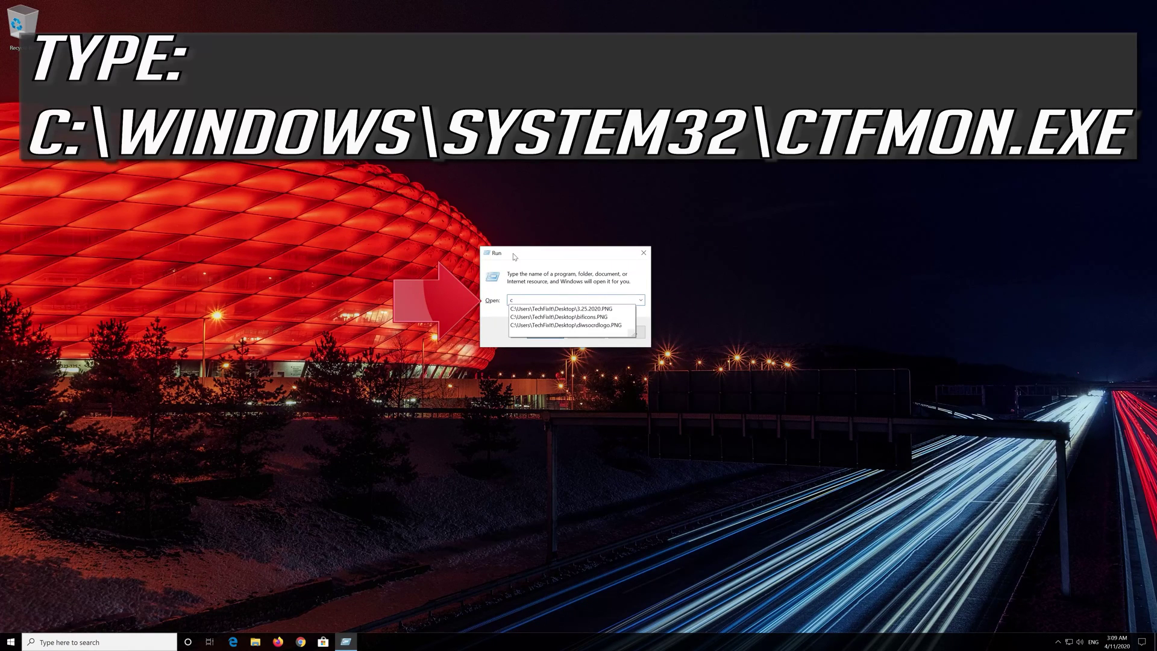
{"action": "type", "text": ":\\"}
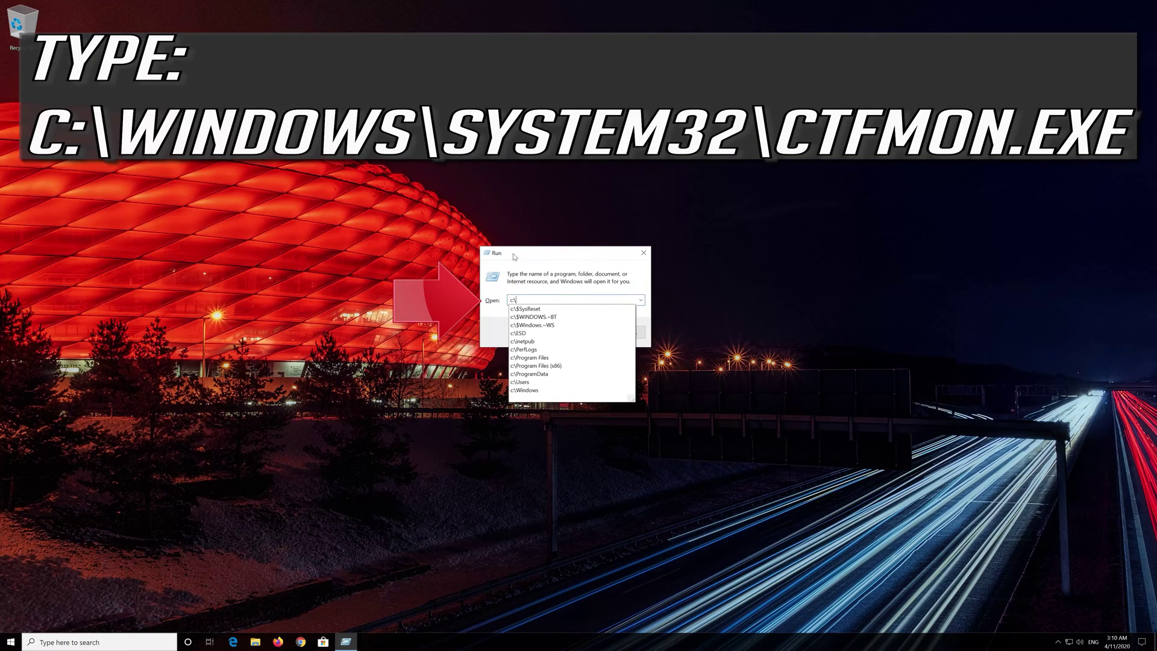
{"action": "type", "text": "windows"}
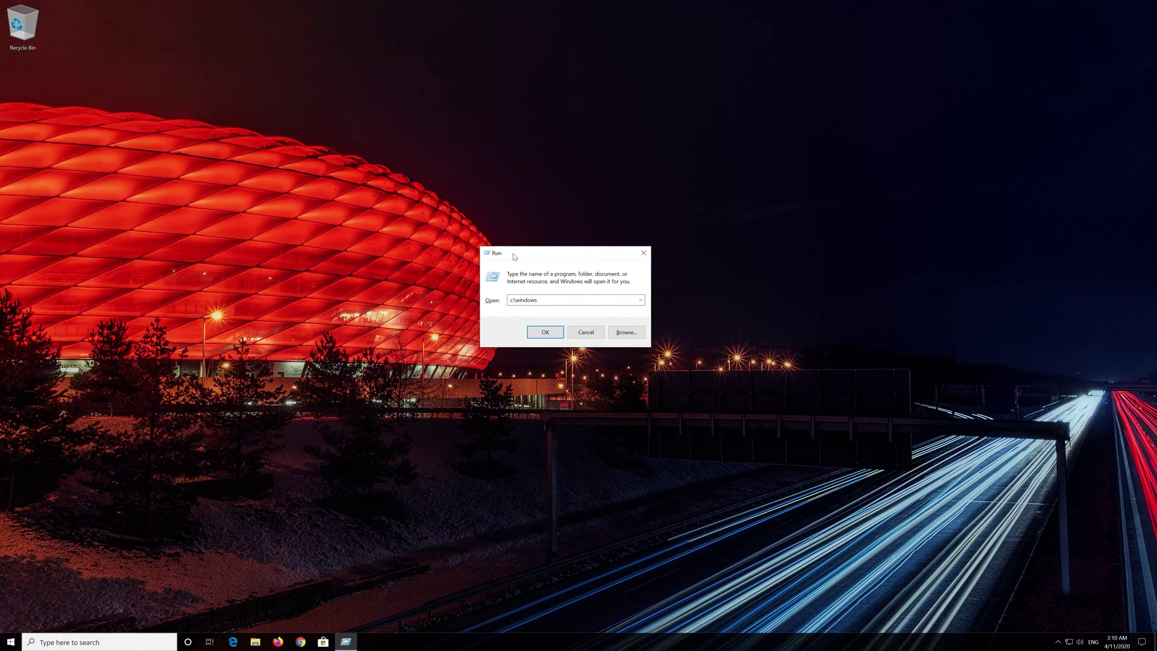
{"action": "type", "text": "\\system3"}
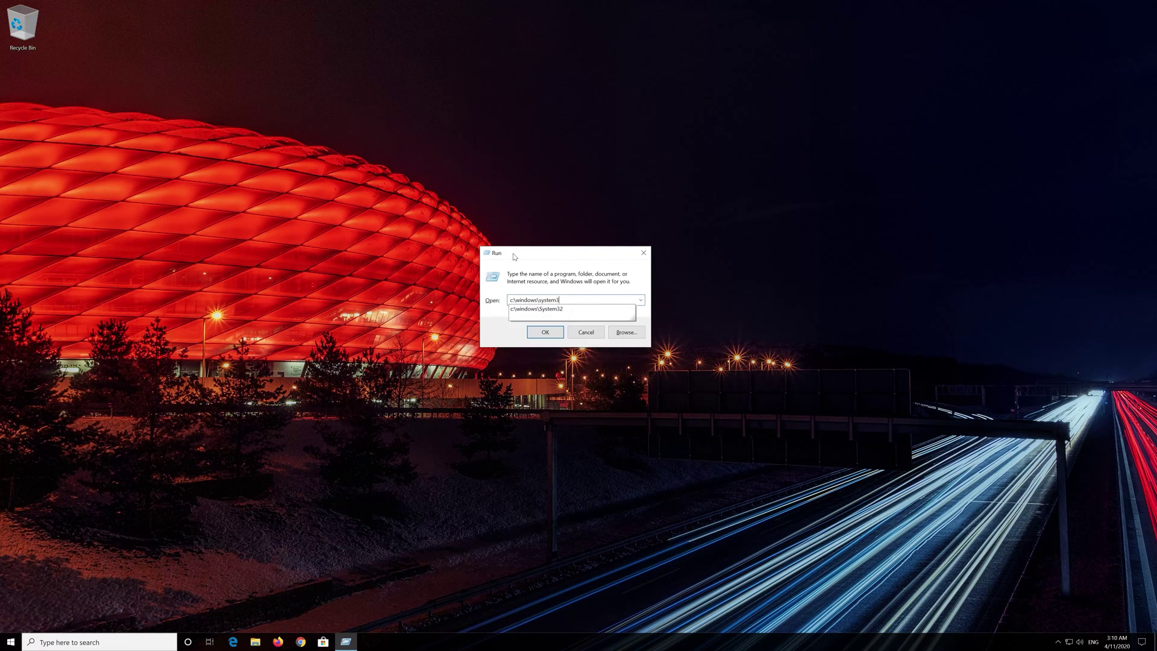
{"action": "type", "text": "2\\ct"}
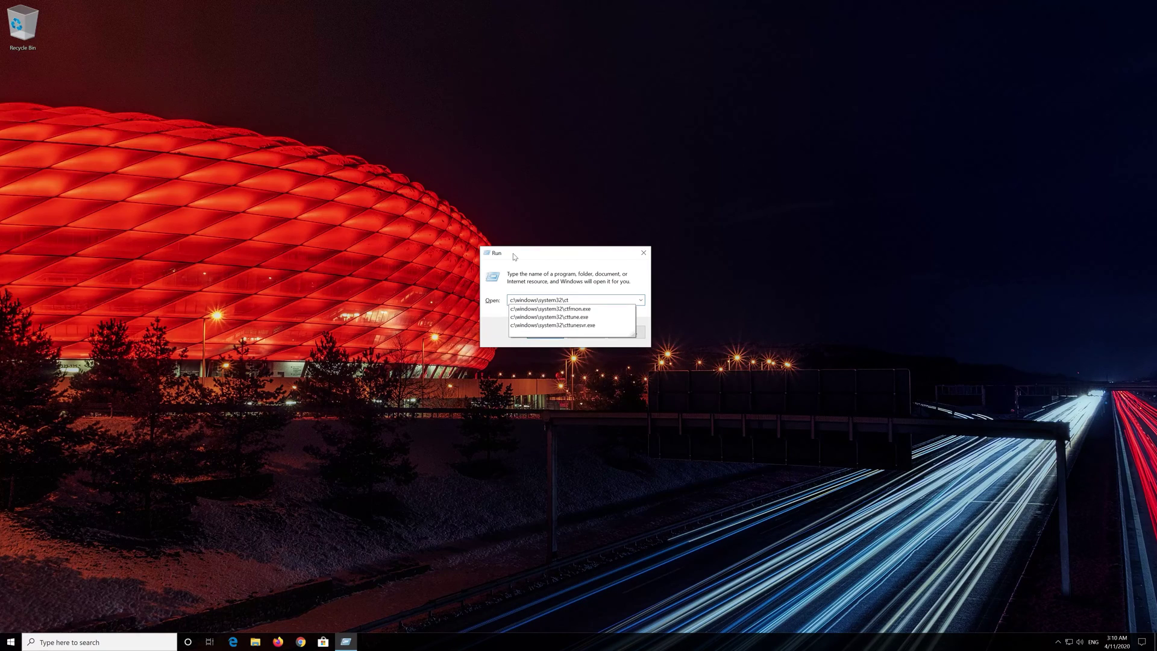
{"action": "type", "text": "fmon.exe"}
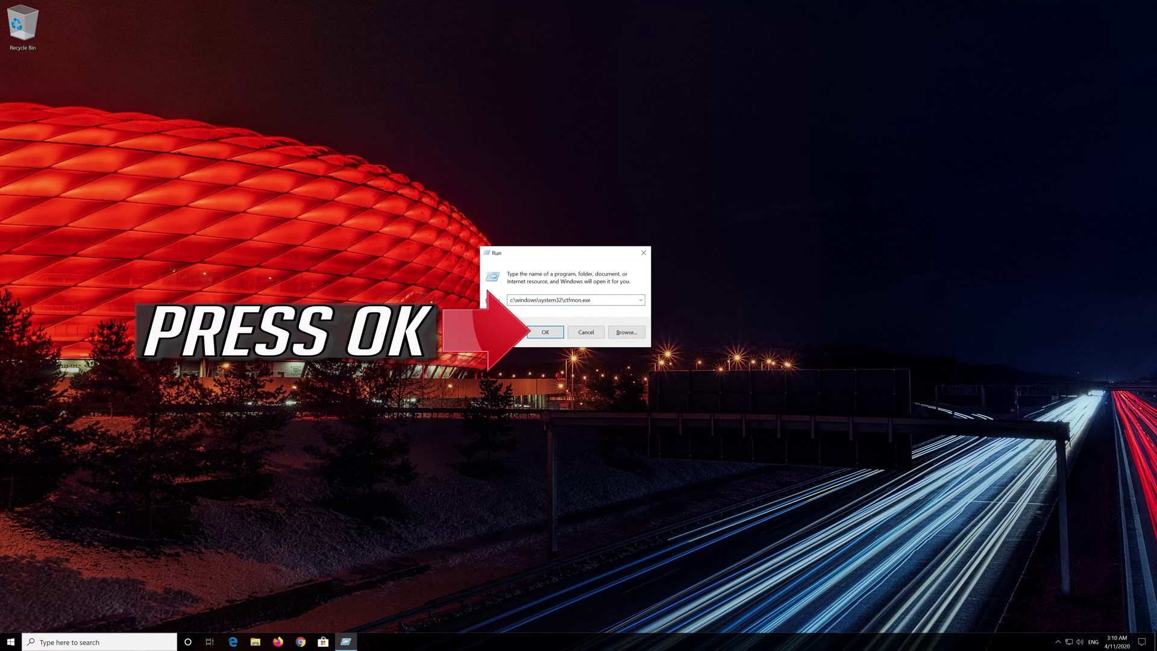
{"action": "left_click", "coordinate": [533, 334]}
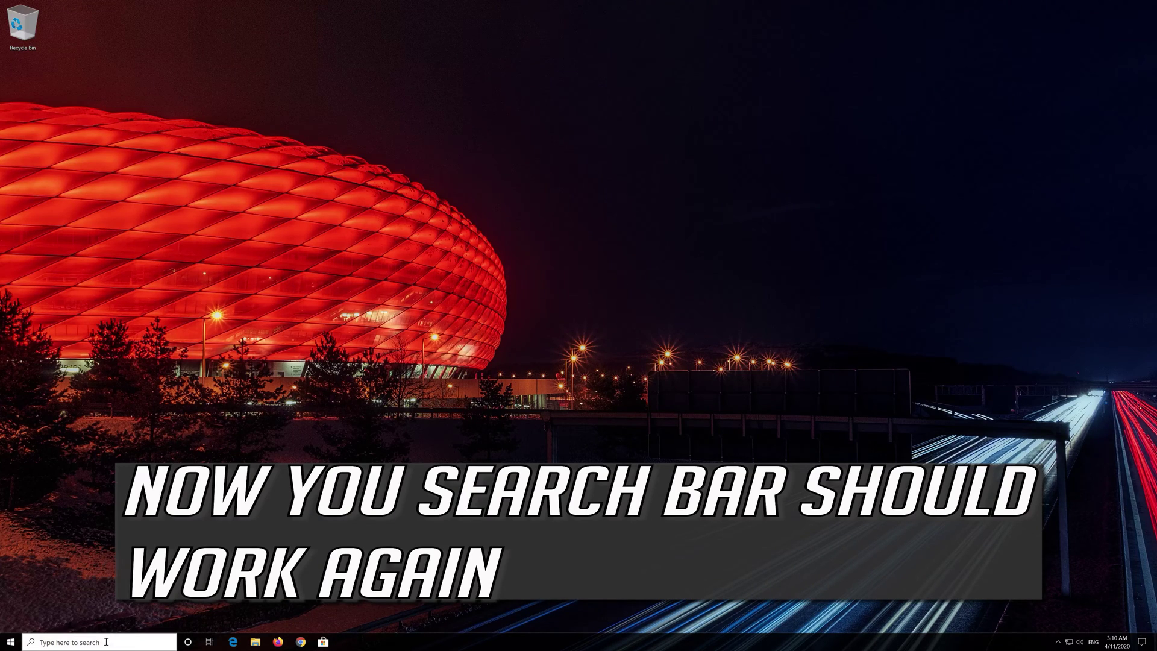
{"action": "left_click", "coordinate": [72, 644]}
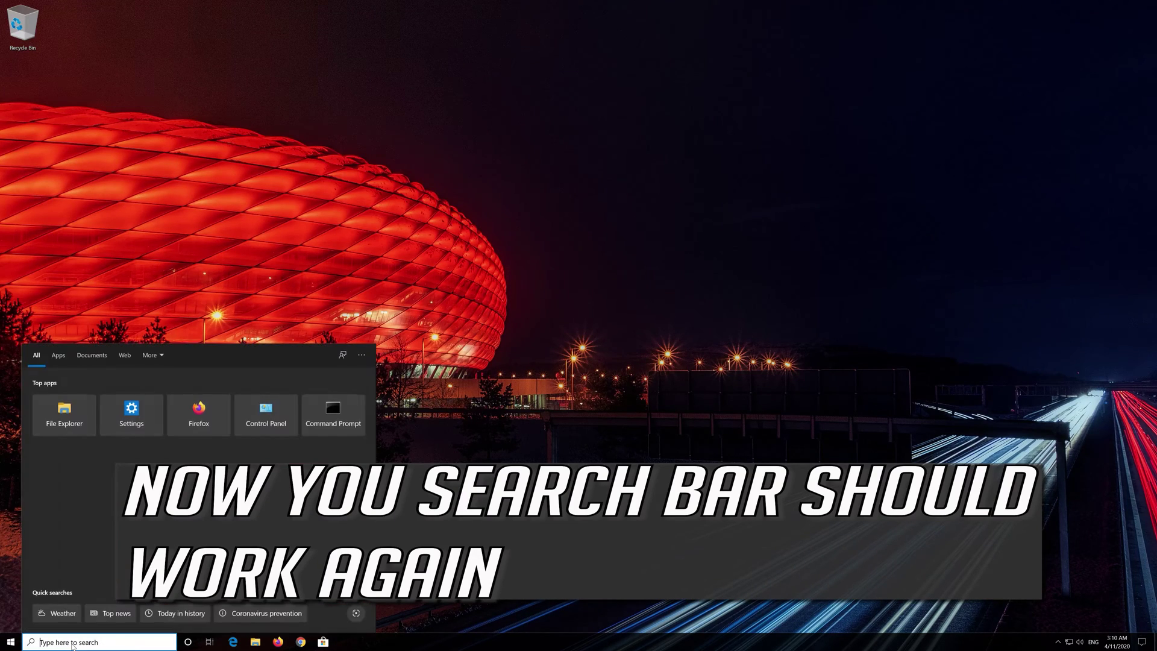
{"action": "type", "text": "frfeffefefef"}
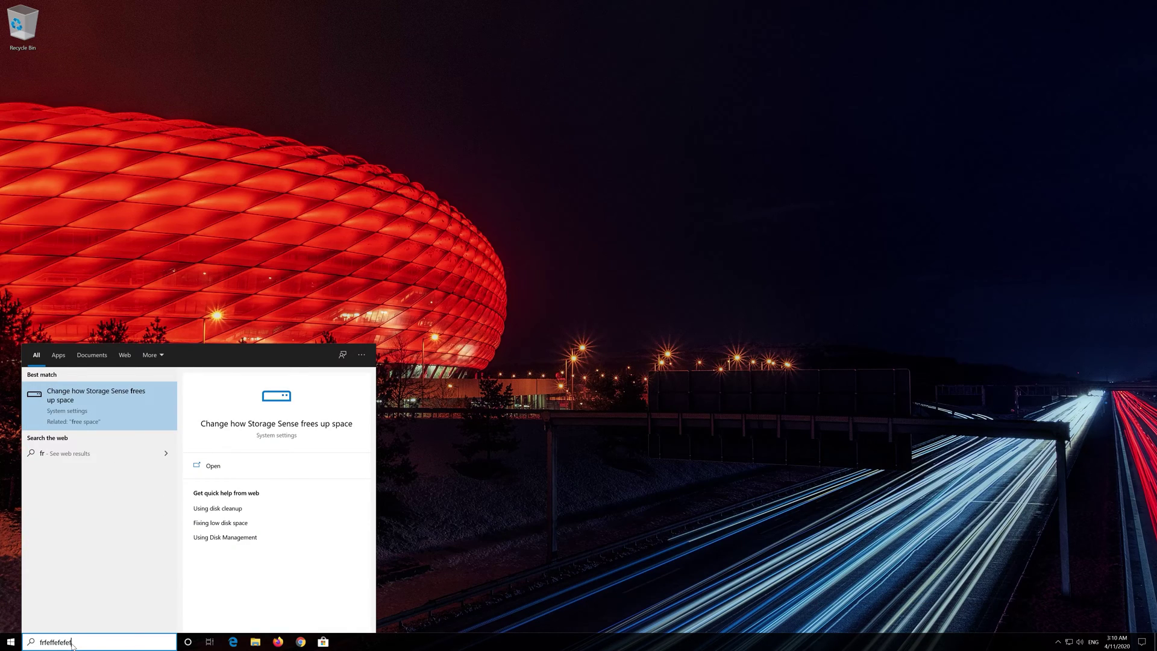
{"action": "type", "text": "efefefef"}
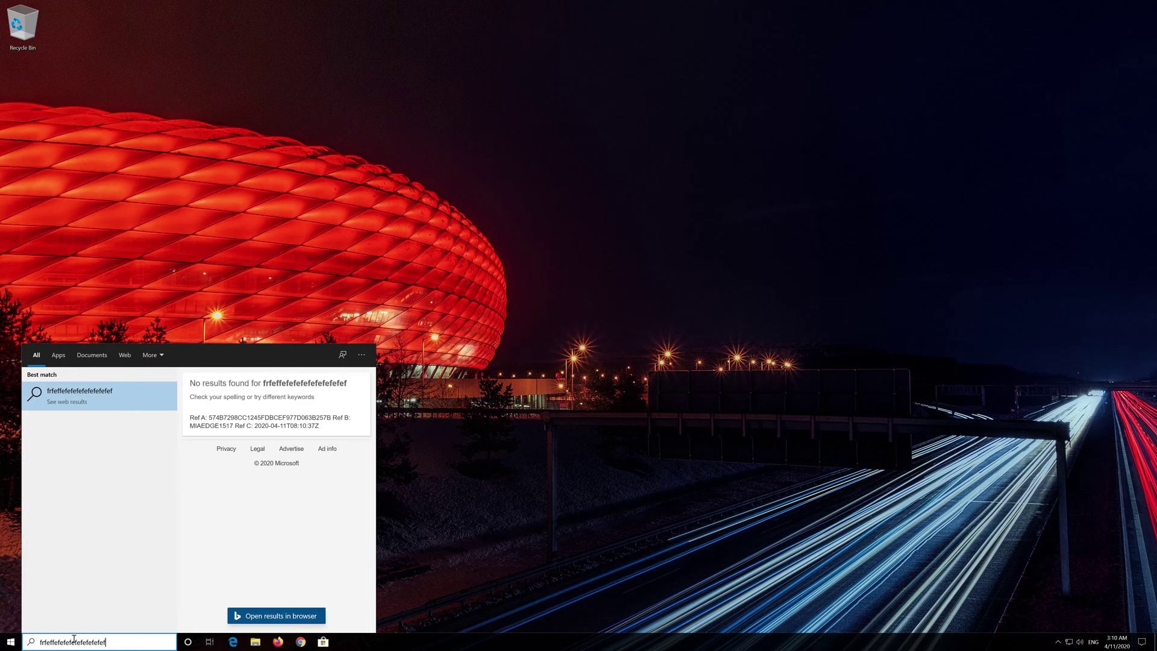
{"action": "left_click", "coordinate": [481, 480]}
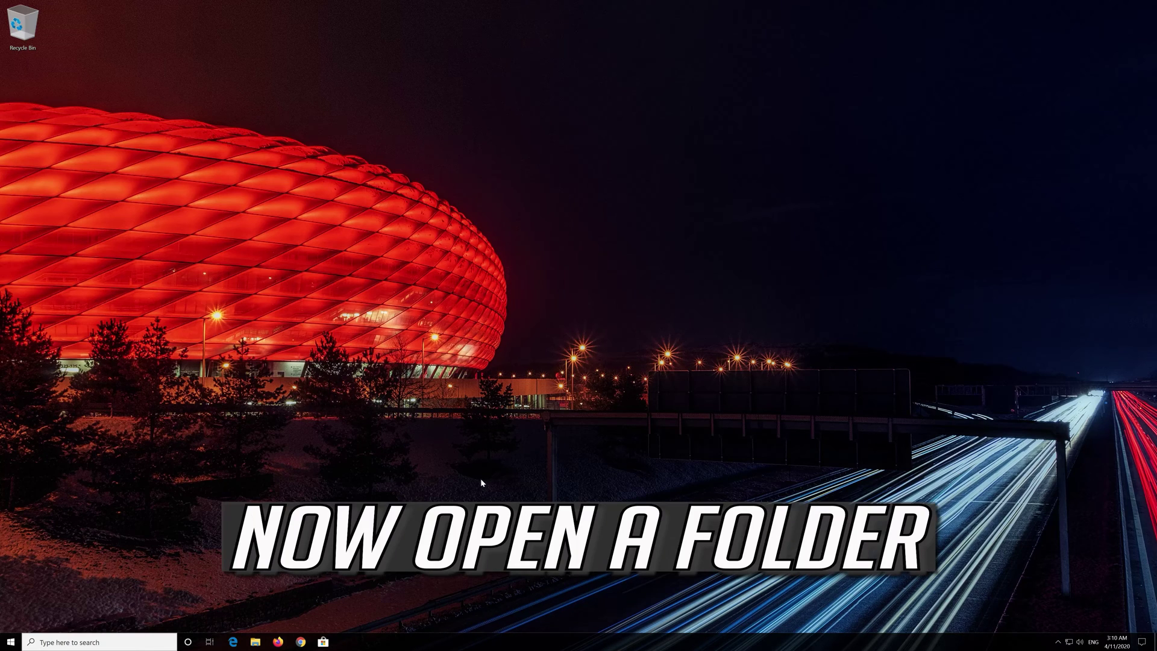
{"action": "left_click", "coordinate": [257, 643]}
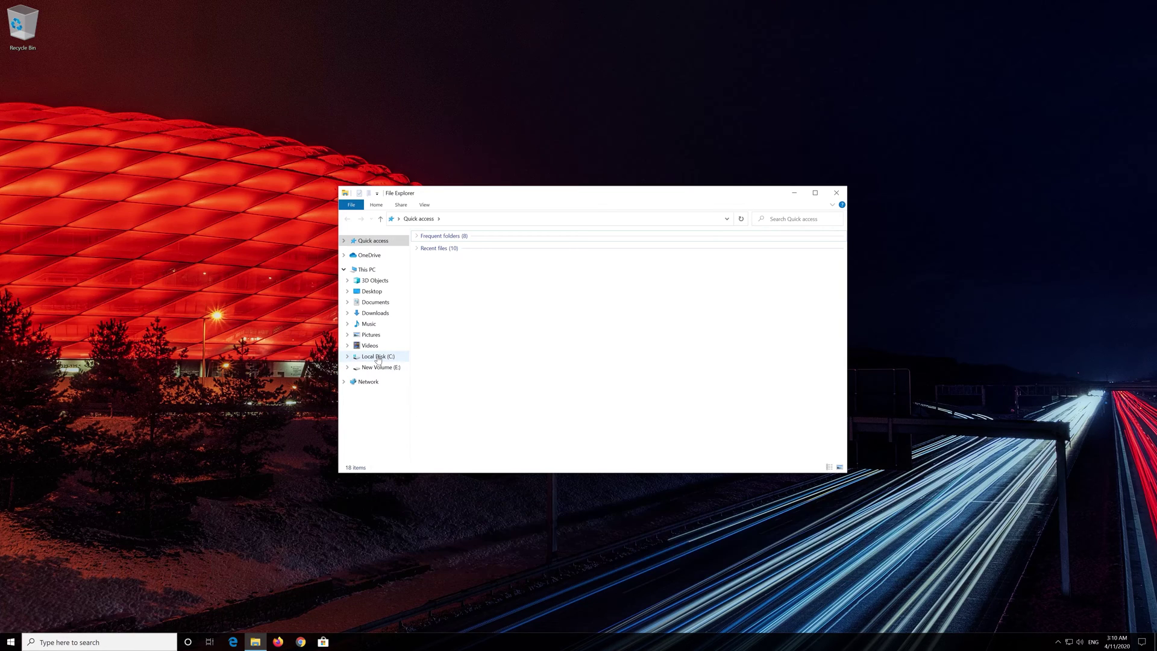
- Browse File Explorer from Local Disk (C:) into Windows and open the System32 folder
{"action": "left_click", "coordinate": [378, 357]}
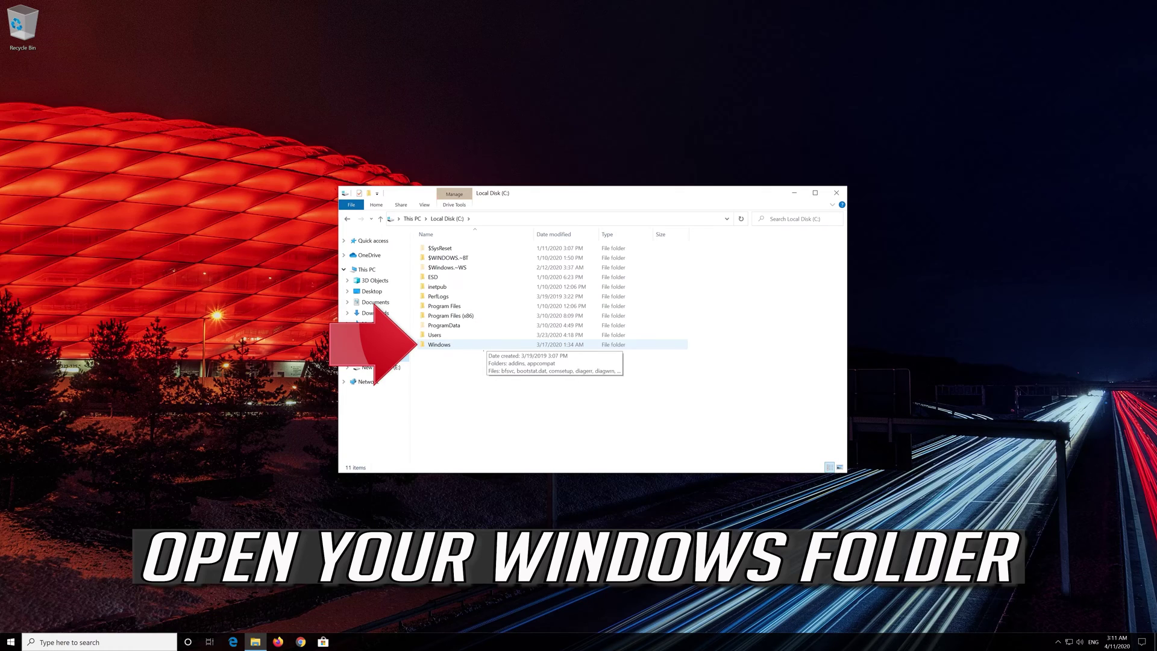
{"action": "double_click", "coordinate": [439, 345]}
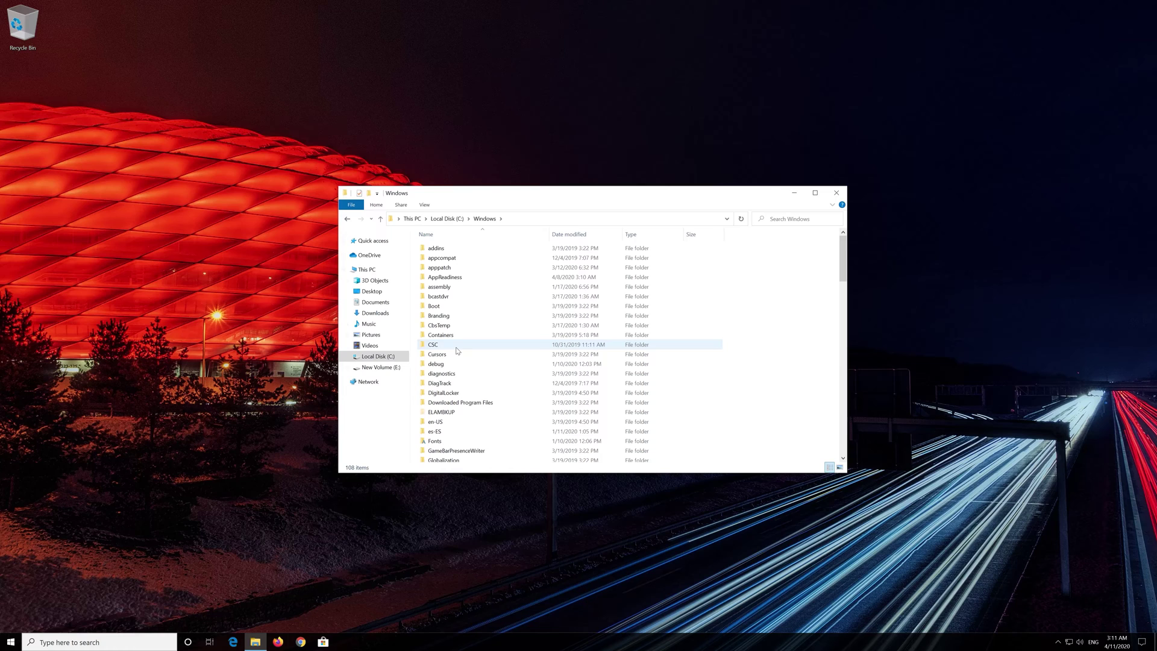
{"action": "scroll", "coordinate": [457, 351], "scroll_direction": "down", "scroll_amount": 10}
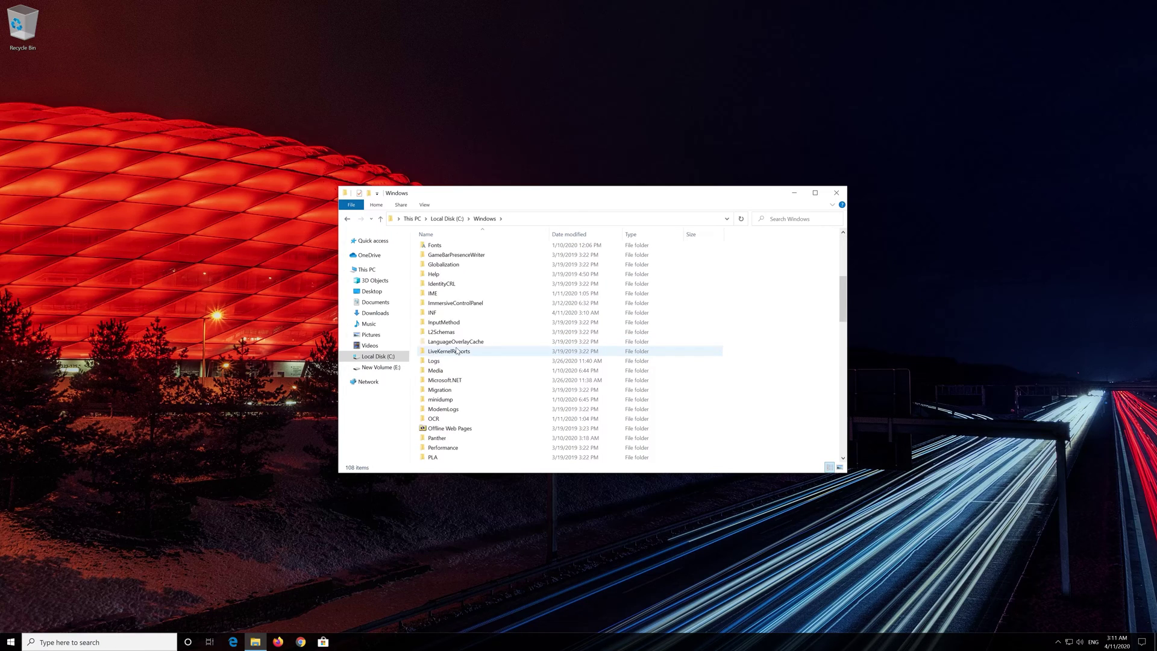
{"action": "scroll", "coordinate": [457, 352], "scroll_direction": "down", "scroll_amount": 2}
{"action": "scroll", "coordinate": [457, 352], "scroll_direction": "down", "scroll_amount": 5}
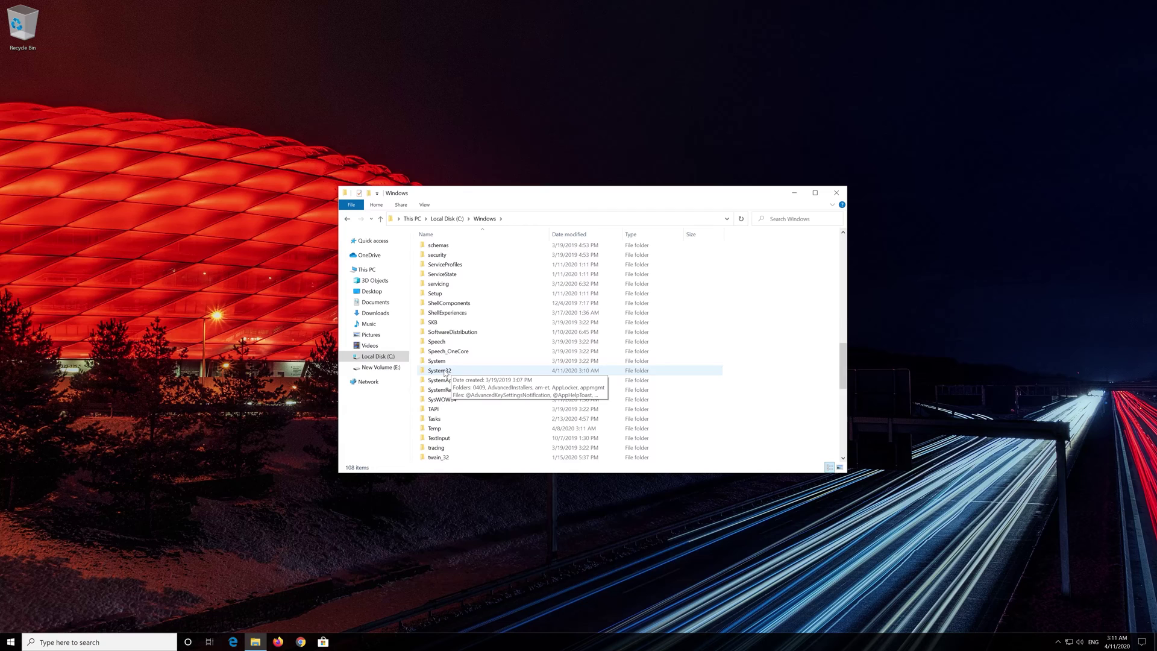
{"action": "double_click", "coordinate": [440, 371]}
- Scroll down the System32 files and select the ctfmon CTF Loader application
{"action": "scroll", "coordinate": [444, 373], "scroll_direction": "down", "scroll_amount": 1}
{"action": "scroll", "coordinate": [444, 372], "scroll_direction": "down", "scroll_amount": 20}
{"action": "scroll", "coordinate": [444, 372], "scroll_direction": "down", "scroll_amount": 20}
{"action": "scroll", "coordinate": [444, 373], "scroll_direction": "down", "scroll_amount": 20}
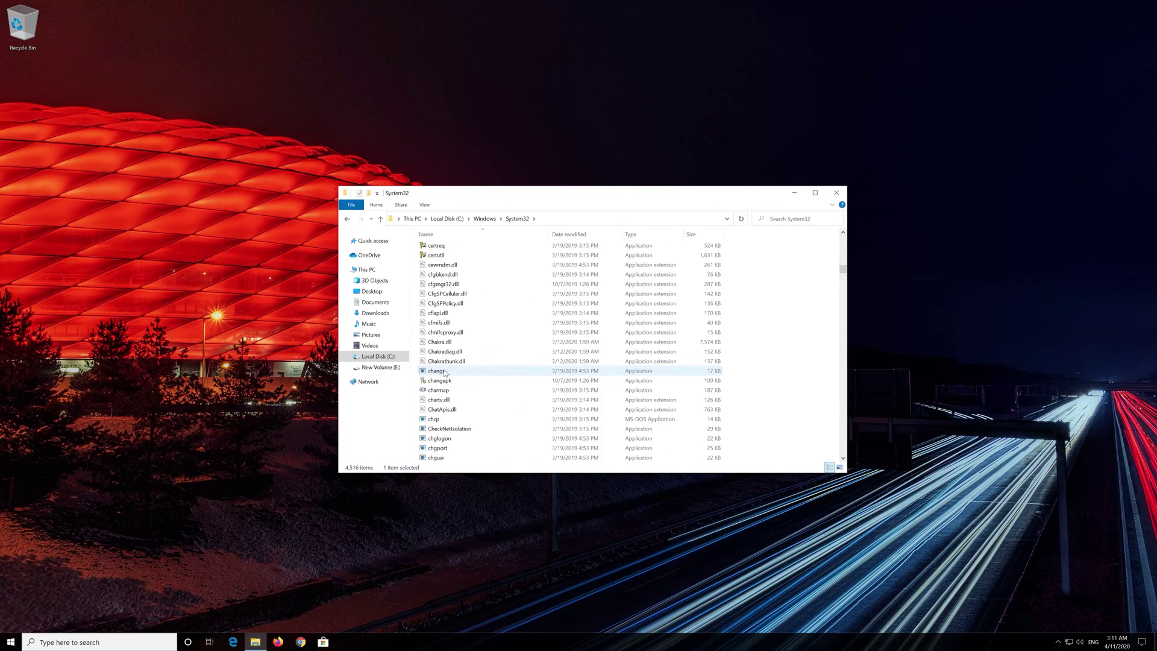
{"action": "scroll", "coordinate": [444, 373], "scroll_direction": "down", "scroll_amount": 20}
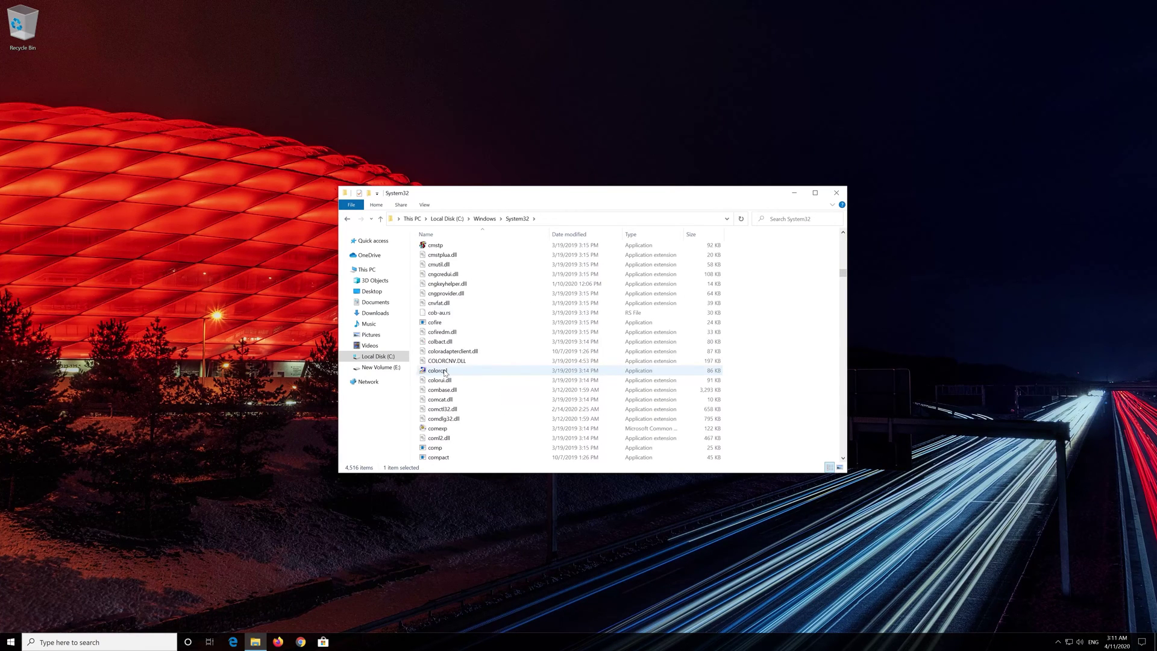
{"action": "scroll", "coordinate": [444, 373], "scroll_direction": "down", "scroll_amount": 20}
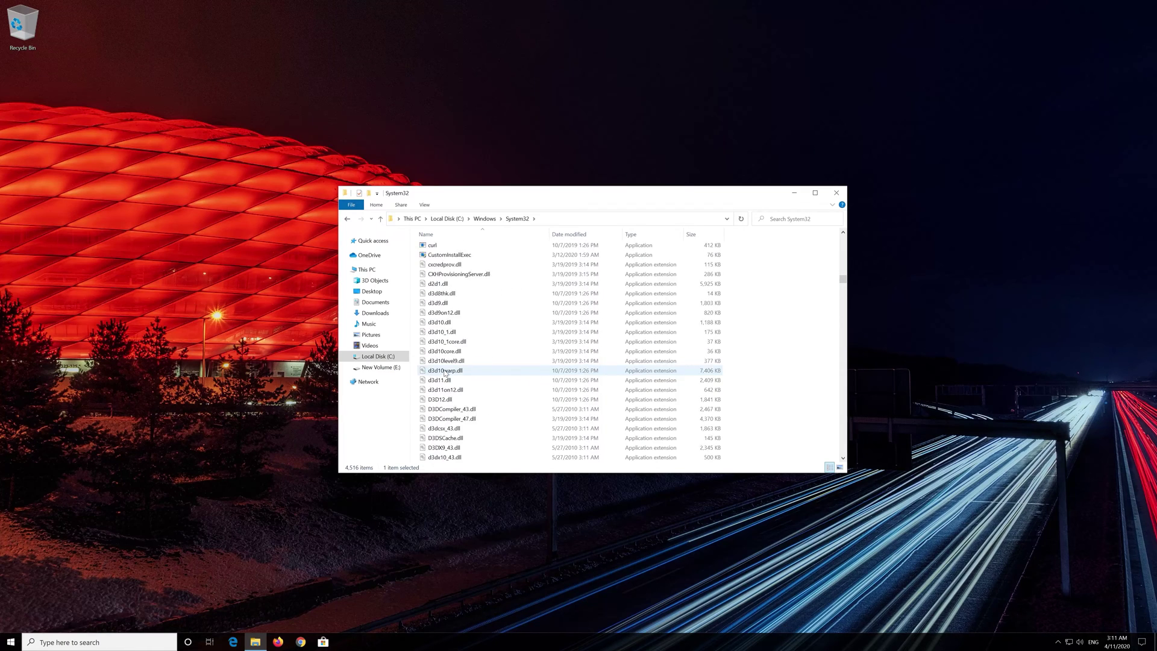
{"action": "left_click", "coordinate": [435, 294]}
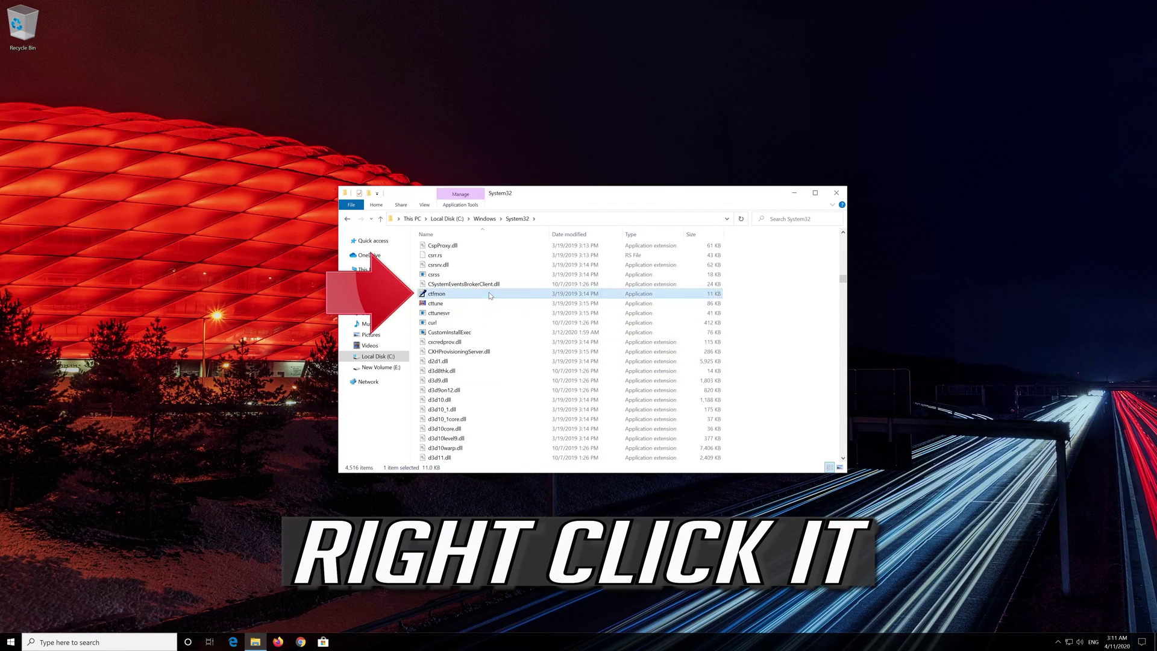
- Send ctfmon to the desktop as a shortcut, then close File Explorer
{"action": "right_click", "coordinate": [457, 295]}
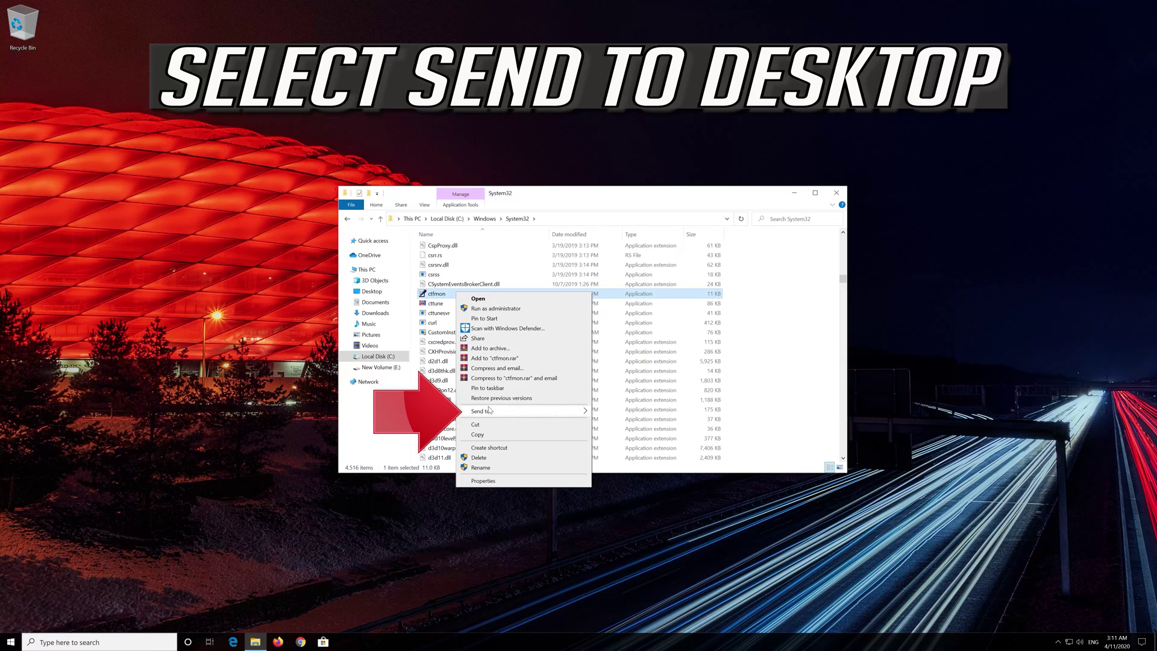
{"action": "mouse_move", "coordinate": [491, 412]}
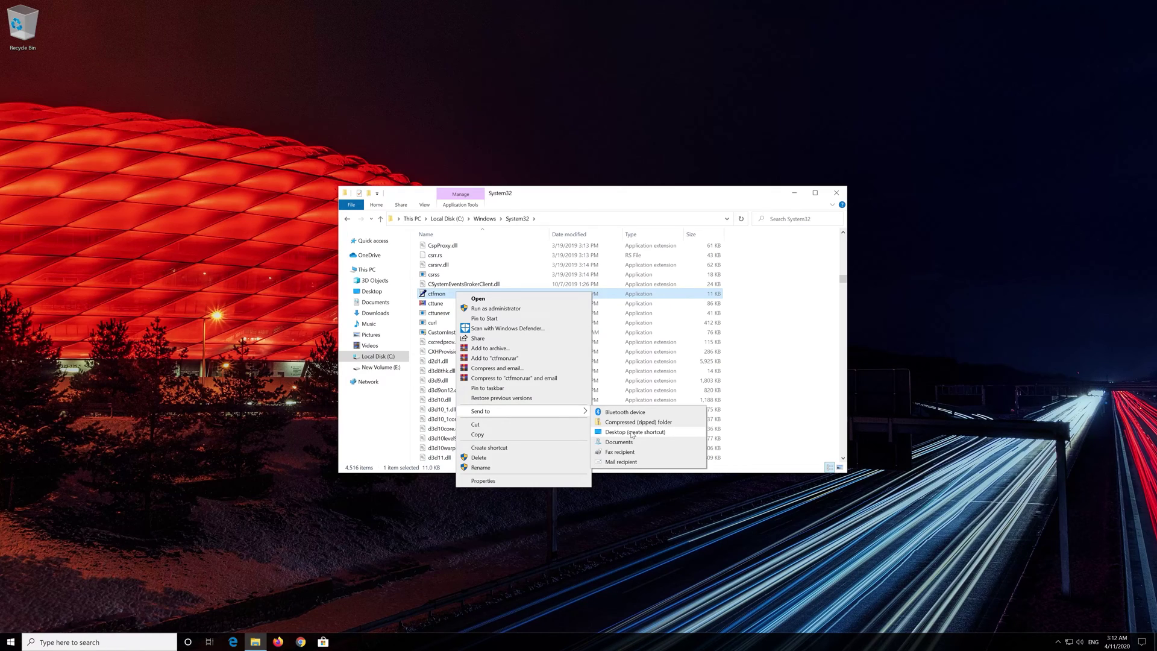
{"action": "left_click", "coordinate": [632, 432]}
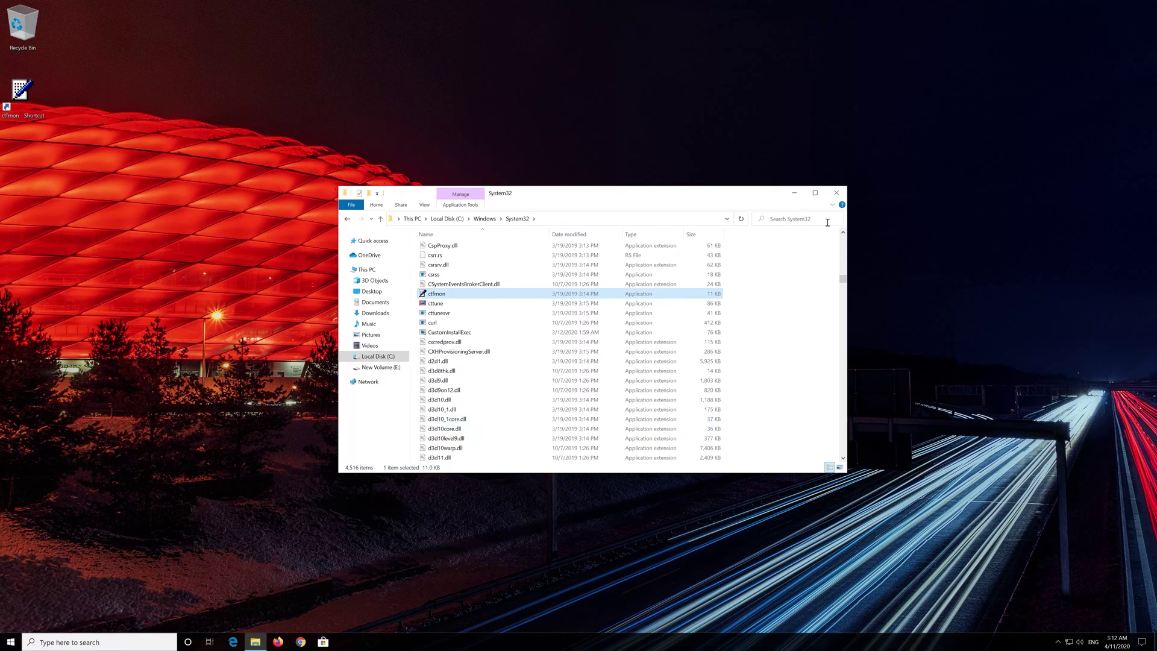
{"action": "left_click", "coordinate": [836, 194]}
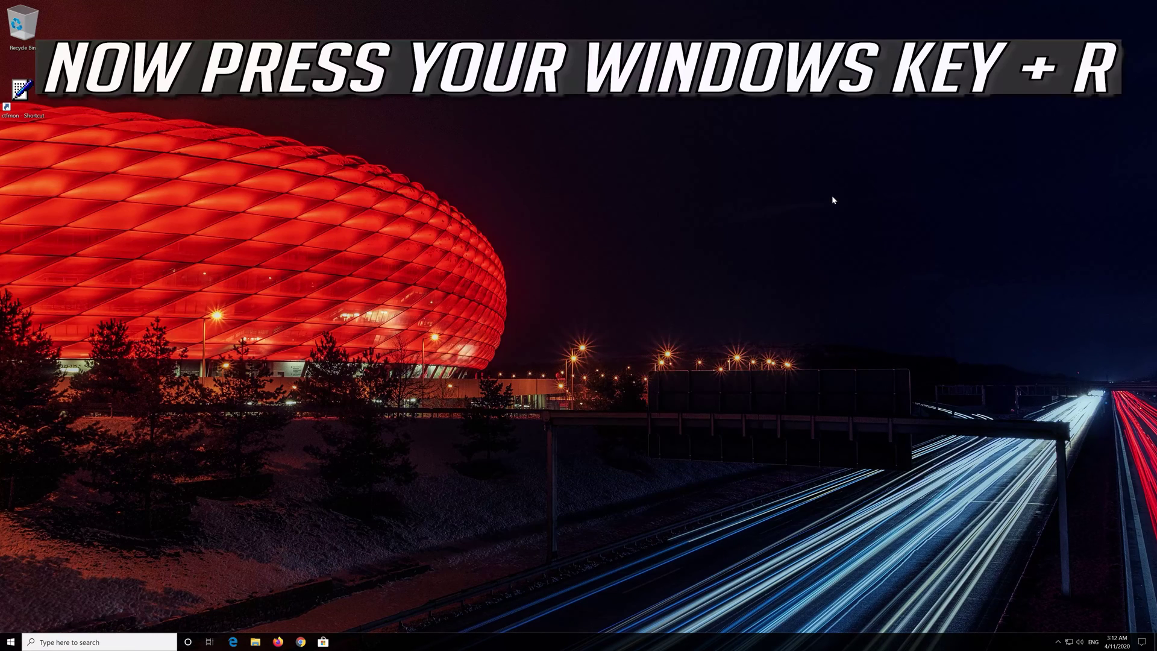
- Run shell:startup from the Run dialog to open the Startup folder
{"action": "key", "text": "super+r"}
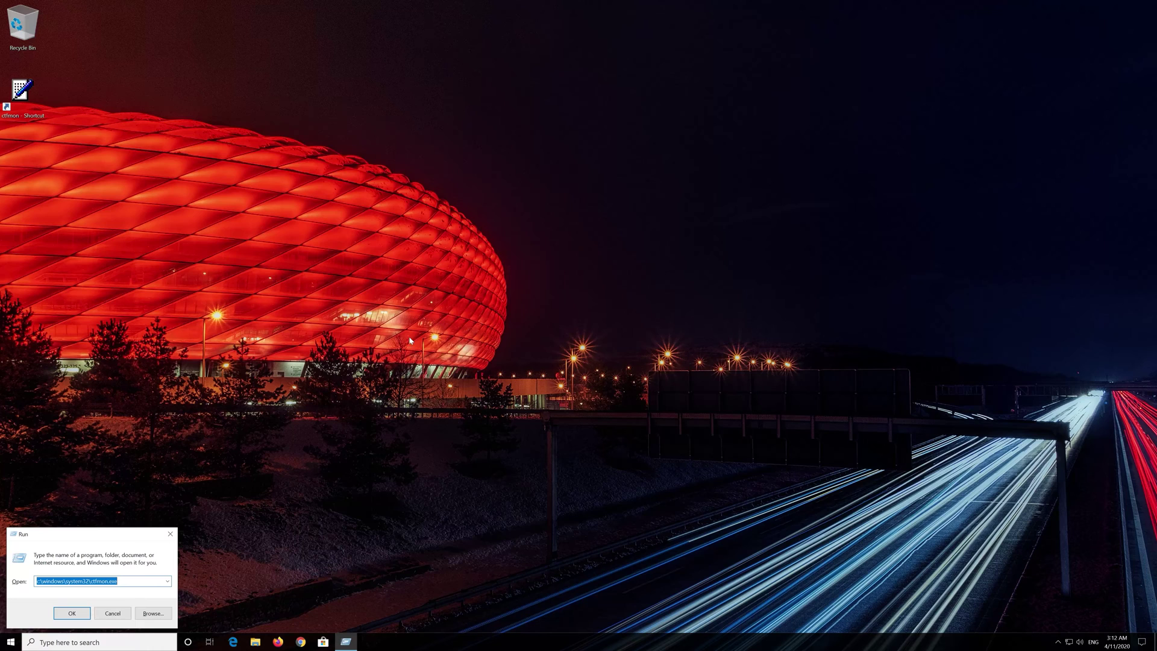
{"action": "left_click_drag", "start_coordinate": [108, 541], "coordinate": [588, 253]}
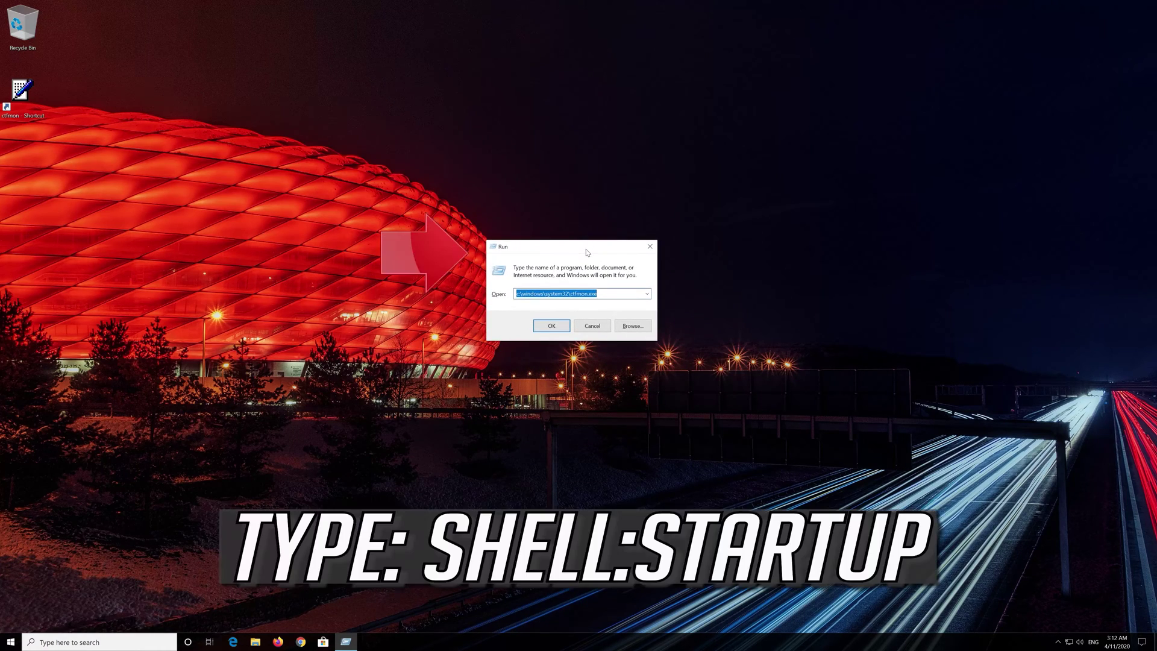
{"action": "type", "text": "shell:startup"}
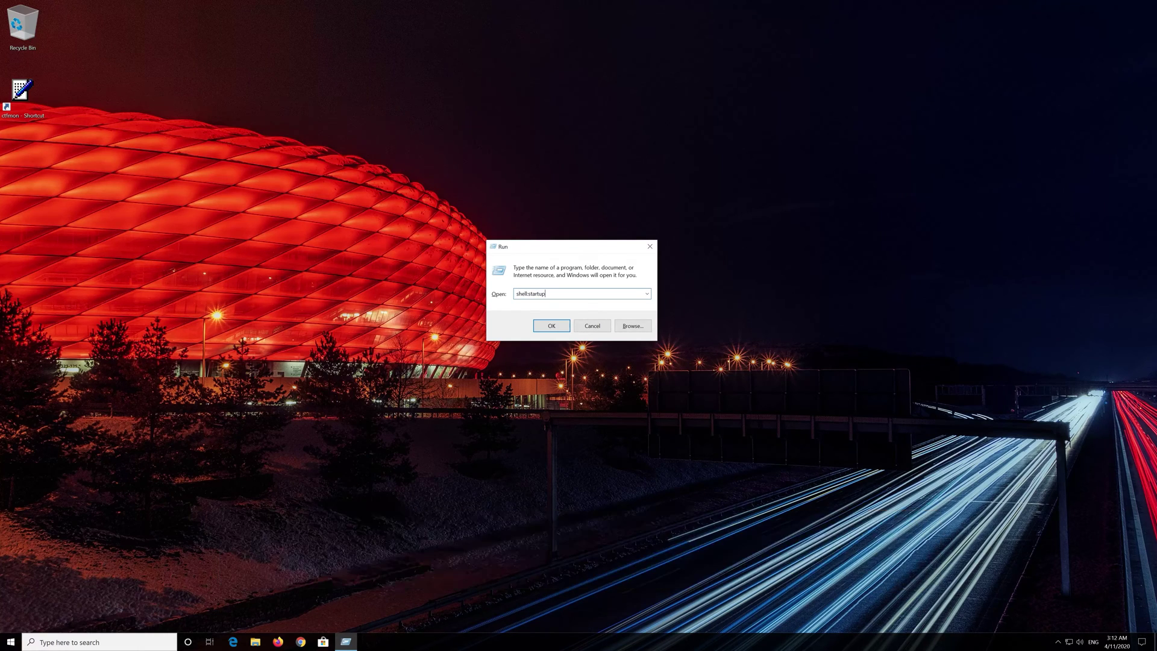
{"action": "left_click", "coordinate": [545, 328]}
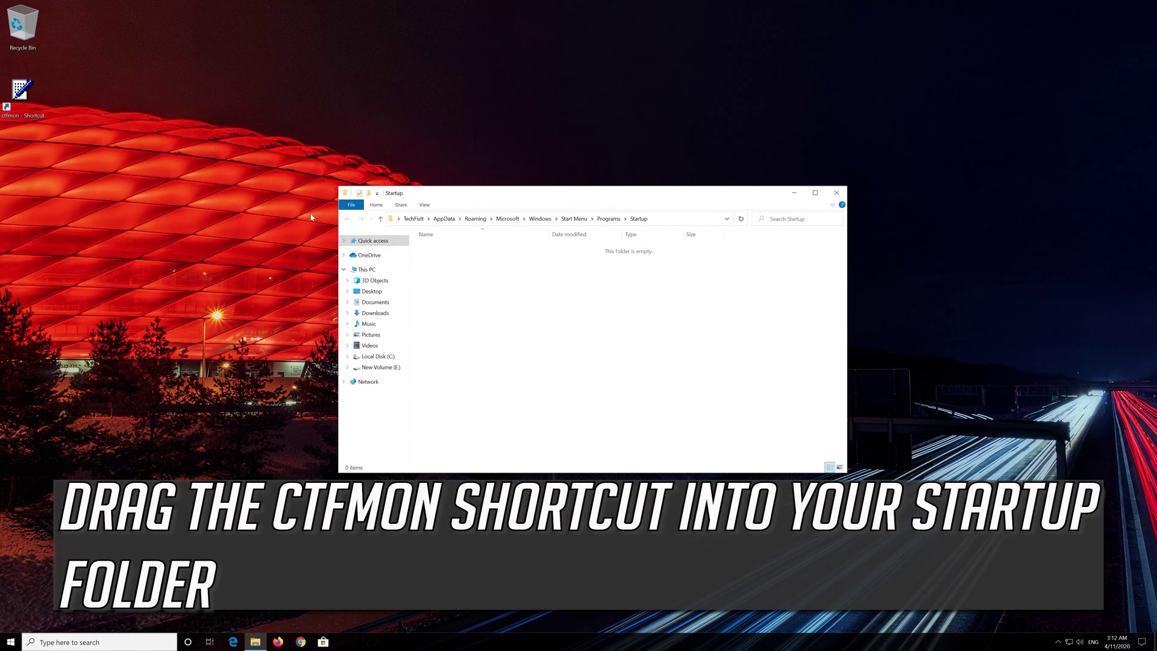
- Move the ctfmon shortcut into the Startup folder, close it, and restart Windows from Start
{"action": "left_click_drag", "start_coordinate": [49, 111], "coordinate": [499, 288]}
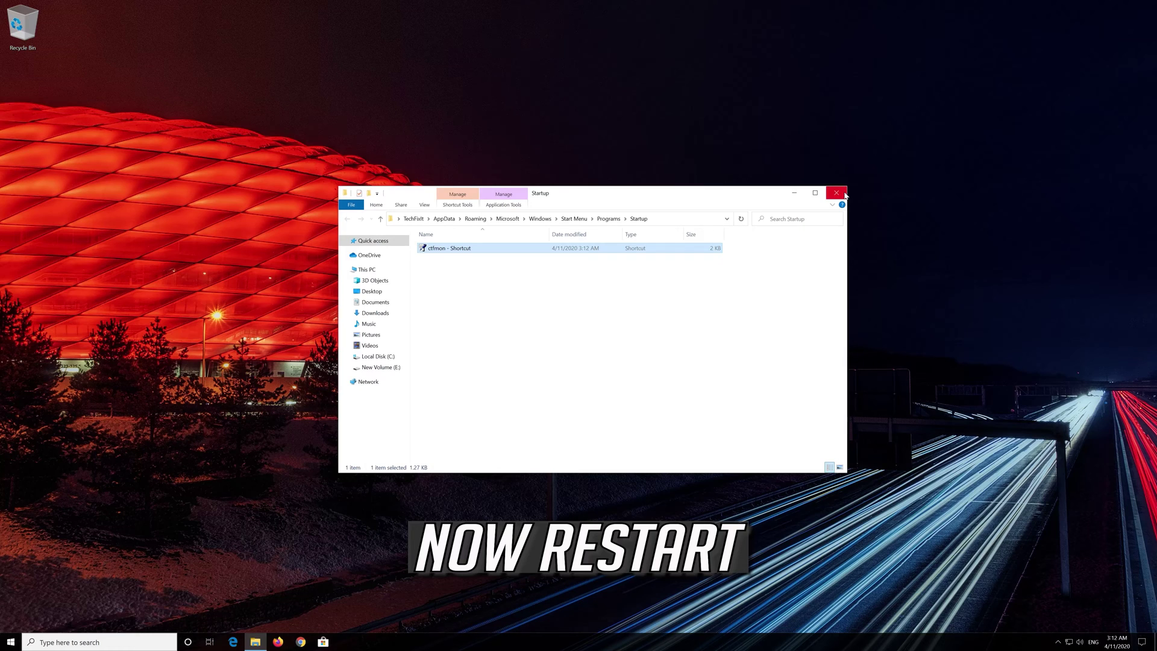
{"action": "left_click", "coordinate": [845, 194]}
{"action": "left_click", "coordinate": [11, 642]}
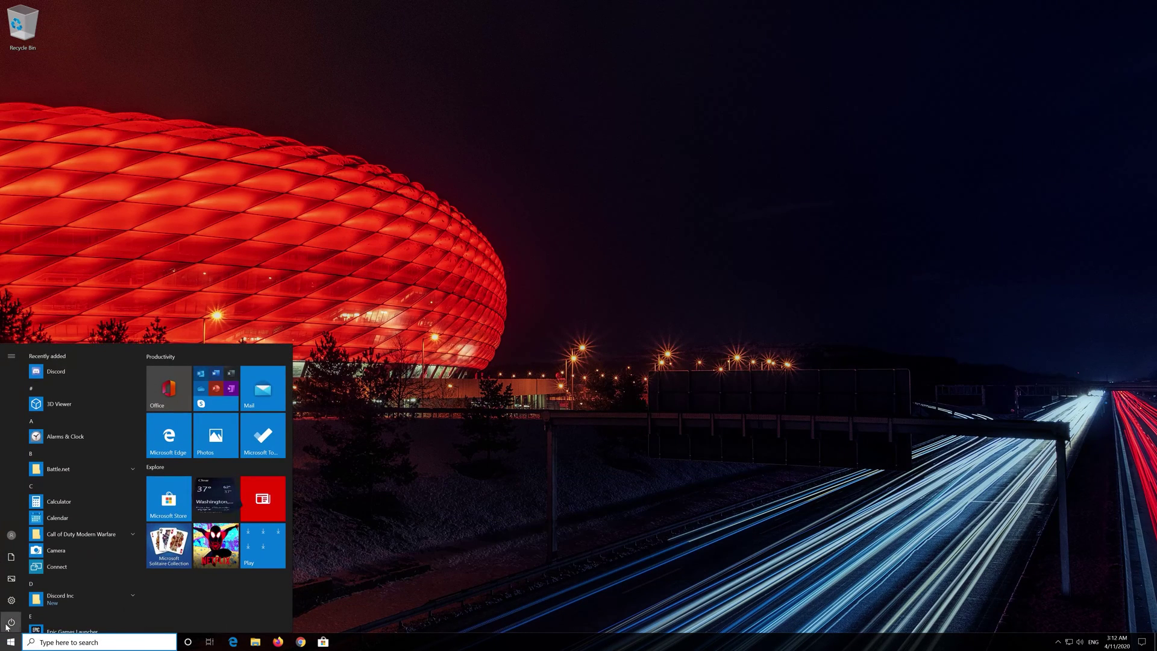
{"action": "left_click", "coordinate": [35, 621]}
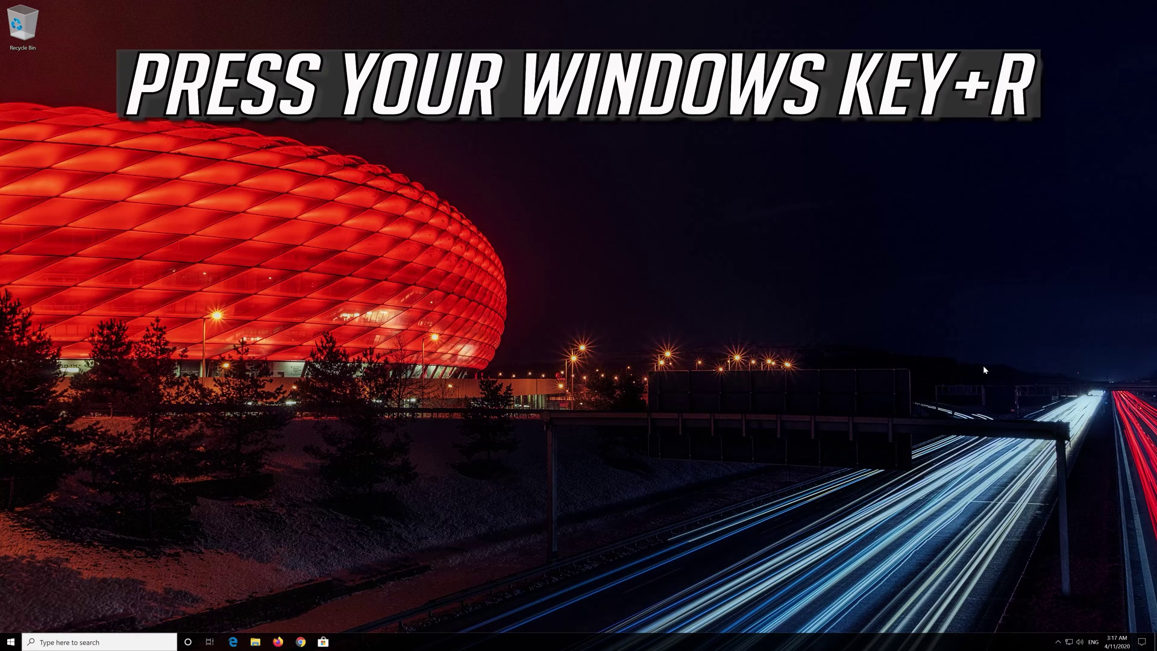
- Clear the Run box and run services.msc to open the Services console
{"action": "key", "text": "super+r"}
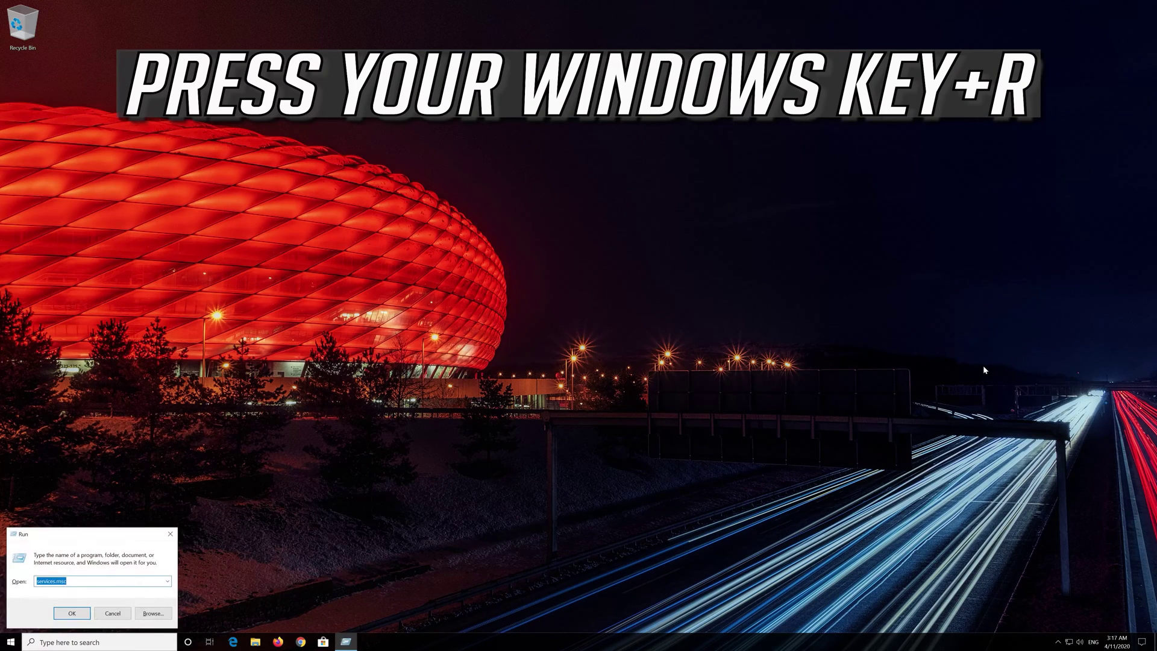
{"action": "key", "text": "BackSpace"}
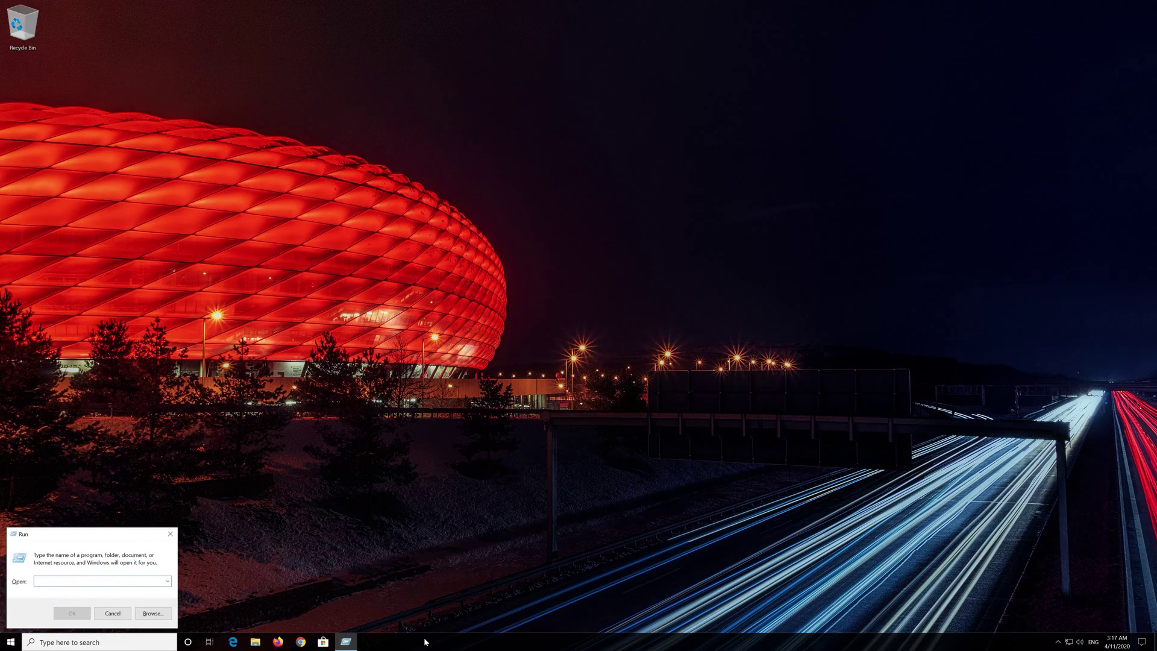
{"action": "left_click_drag", "start_coordinate": [68, 531], "coordinate": [532, 223]}
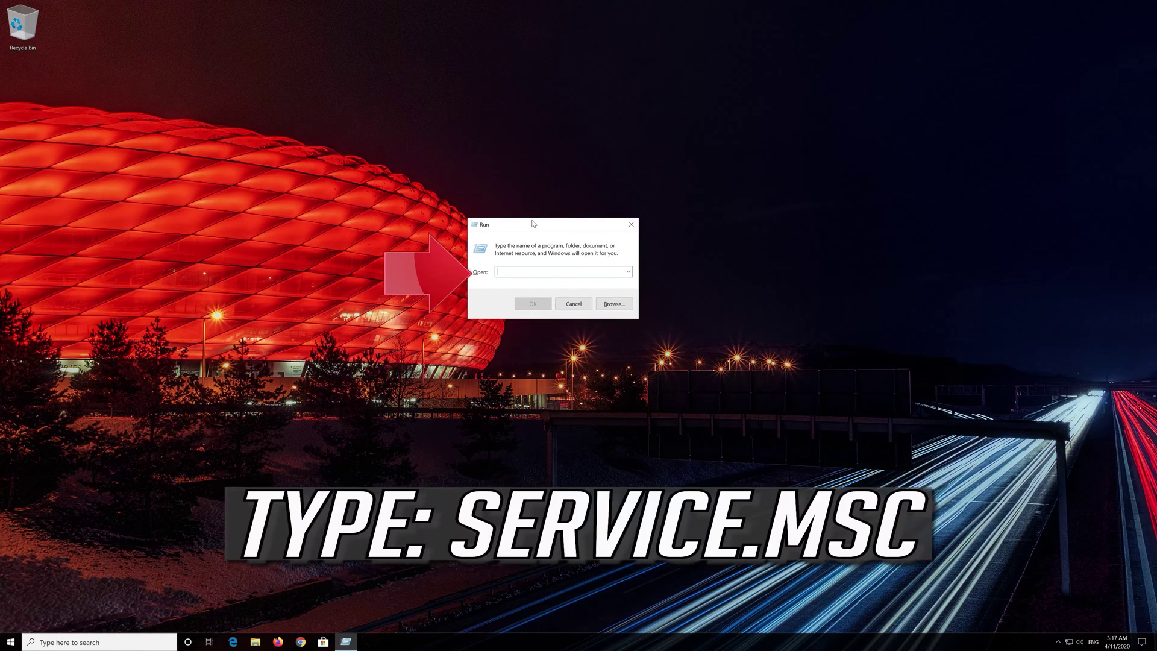
{"action": "type", "text": "se"}
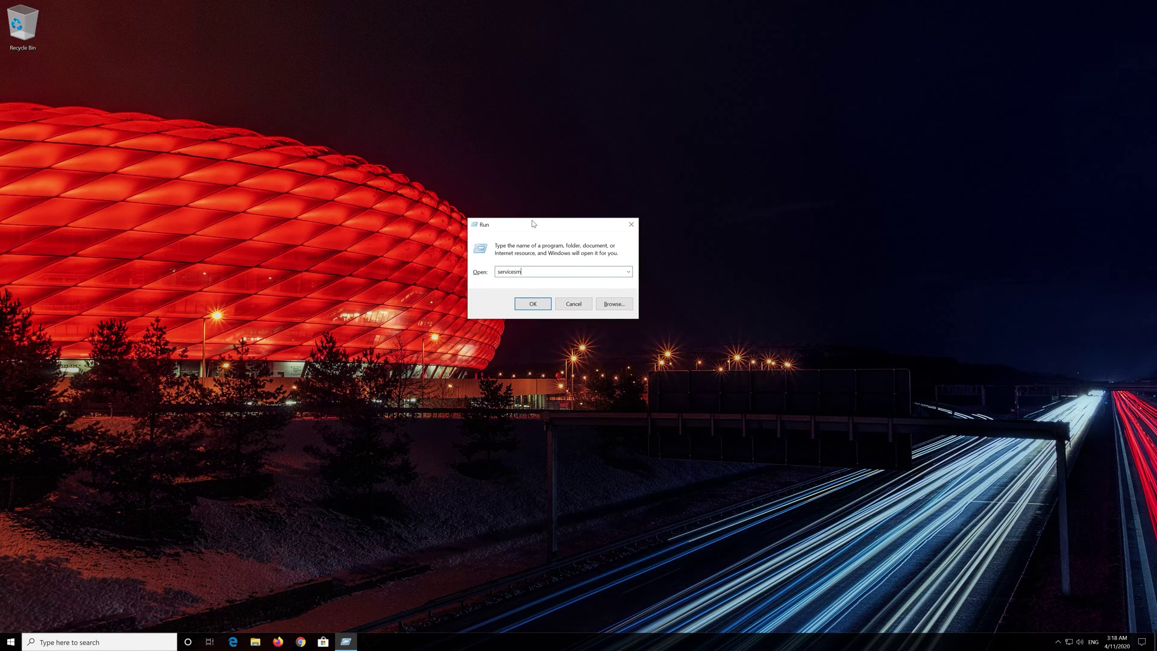
{"action": "type", "text": "rvices.msc"}
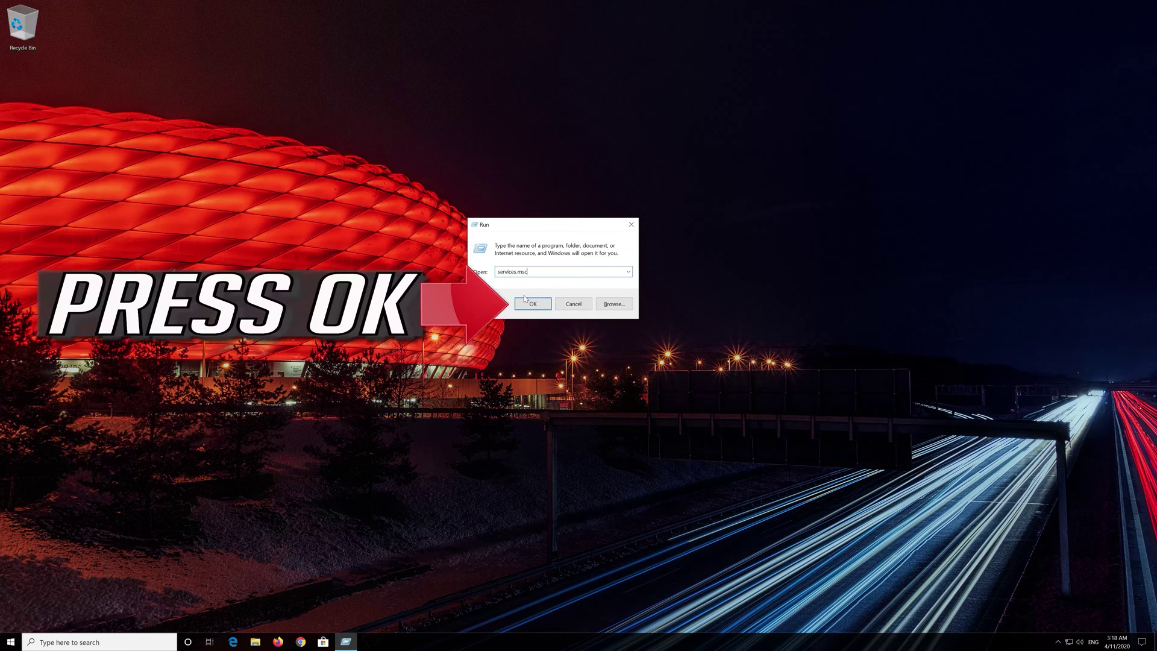
{"action": "left_click", "coordinate": [526, 311]}
- Scroll to the Touch Keyboard and Handwriting Panel Service and bring up its context menu
{"action": "left_click", "coordinate": [631, 329]}
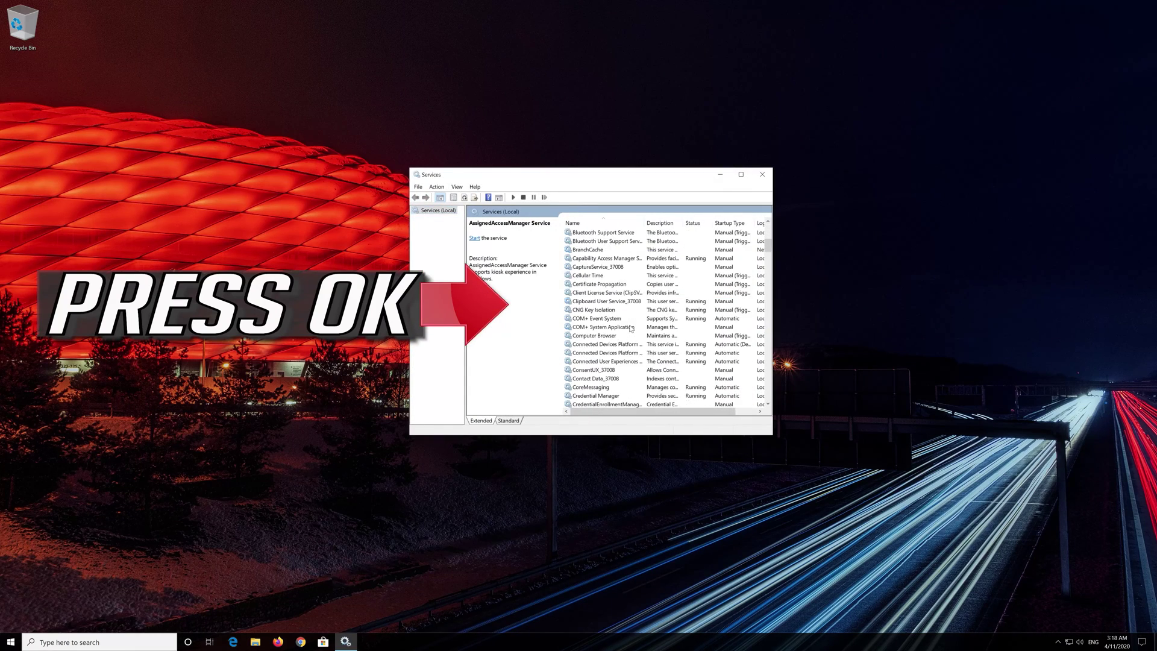
{"action": "scroll", "coordinate": [631, 328], "scroll_direction": "down", "scroll_amount": 20}
{"action": "scroll", "coordinate": [631, 329], "scroll_direction": "down", "scroll_amount": 20}
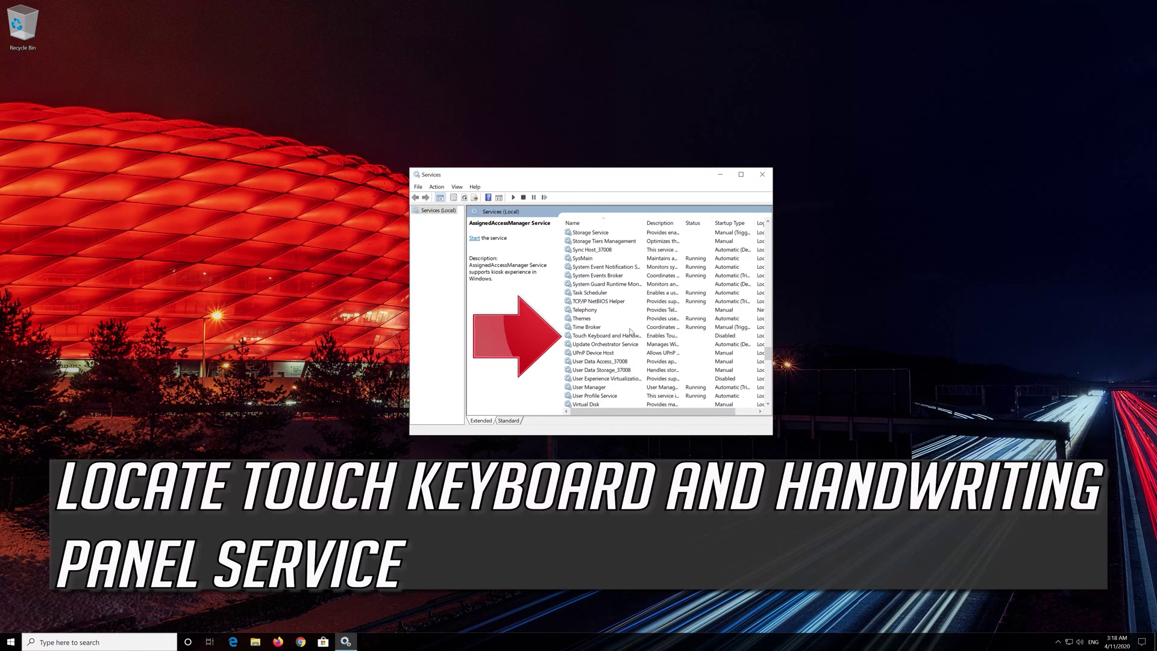
{"action": "left_click", "coordinate": [632, 335]}
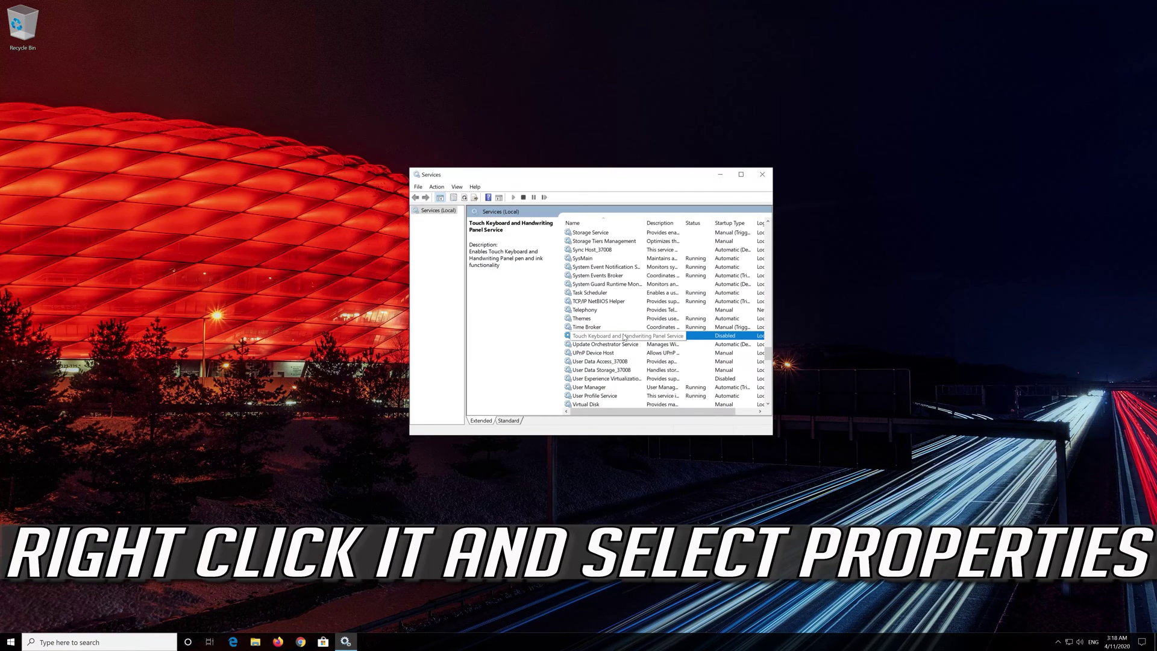
{"action": "right_click", "coordinate": [625, 337]}
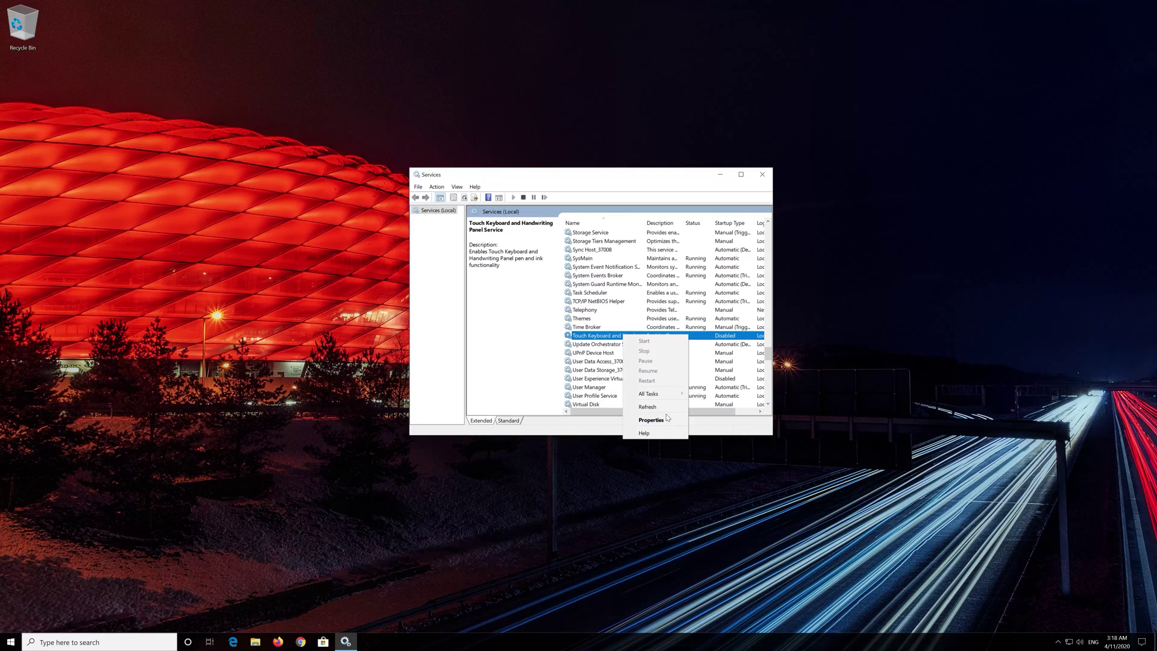
- In the service's Properties, set Startup type to Automatic, apply and confirm
{"action": "left_click", "coordinate": [651, 421]}
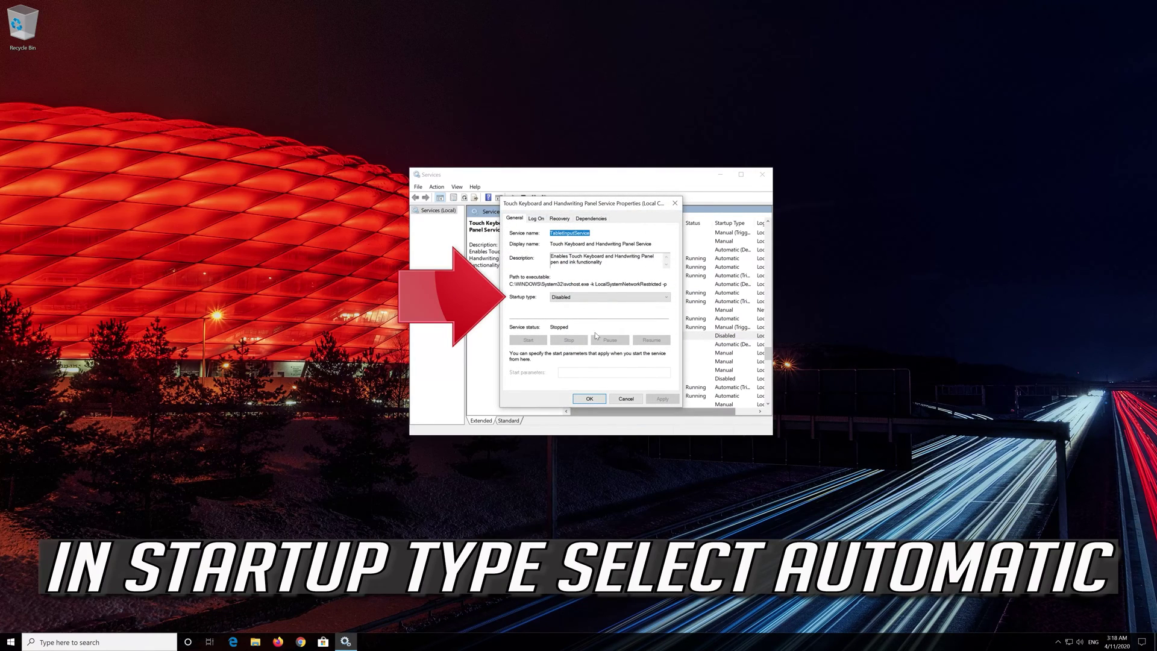
{"action": "left_click", "coordinate": [577, 296]}
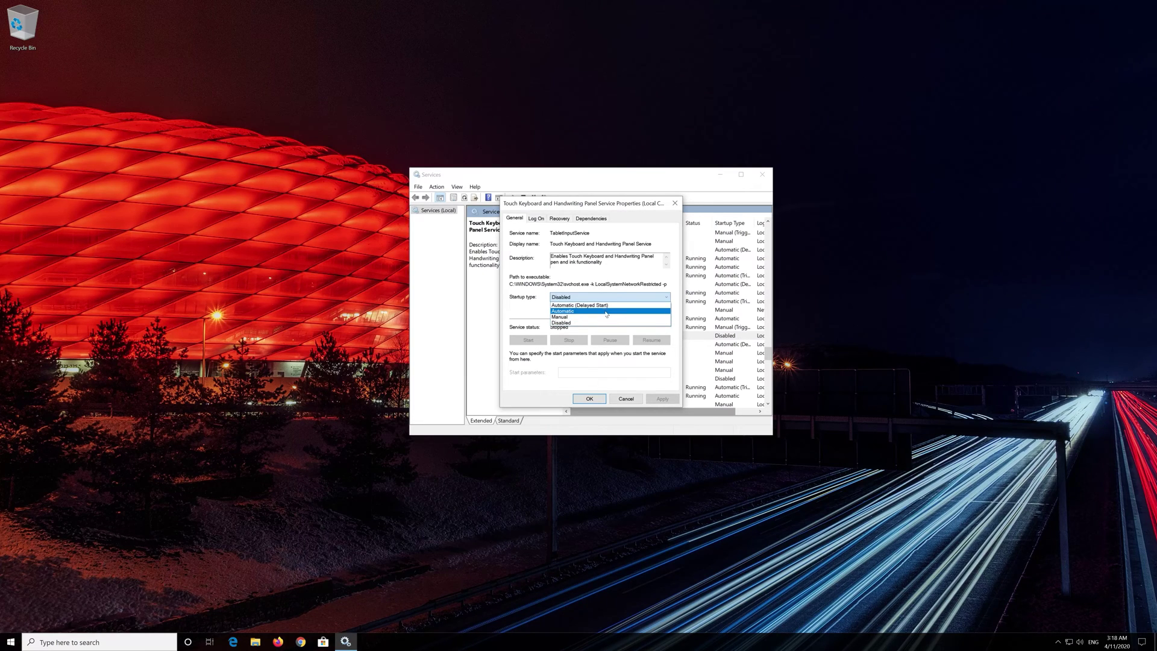
{"action": "left_click", "coordinate": [608, 313]}
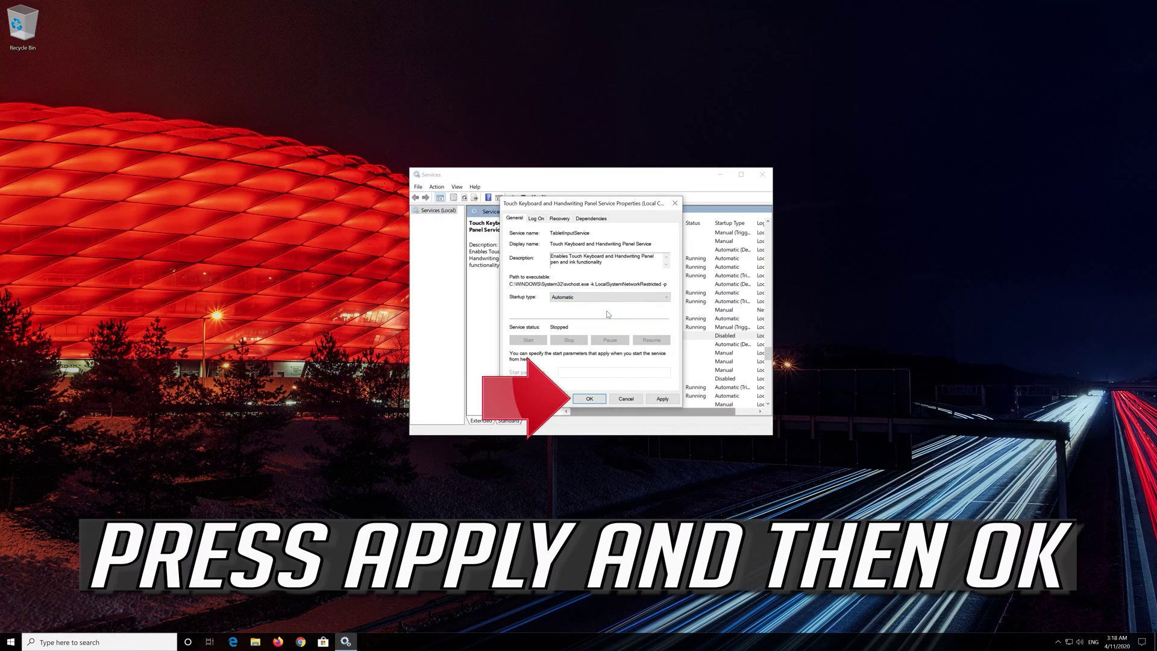
{"action": "left_click", "coordinate": [664, 401]}
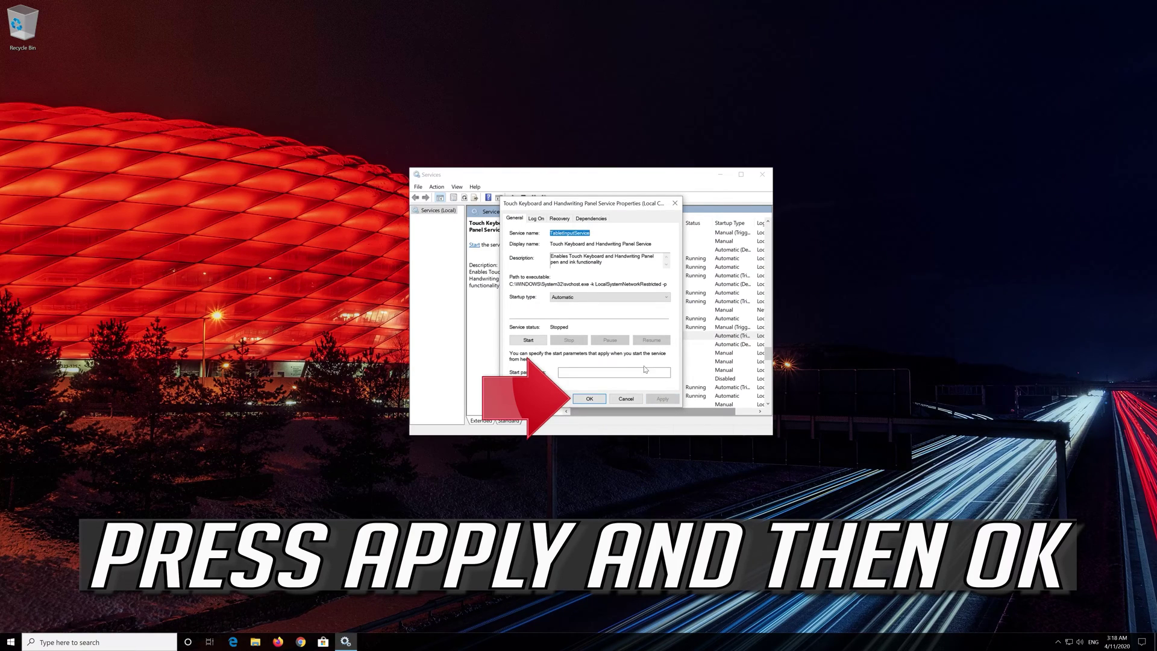
{"action": "left_click", "coordinate": [589, 401]}
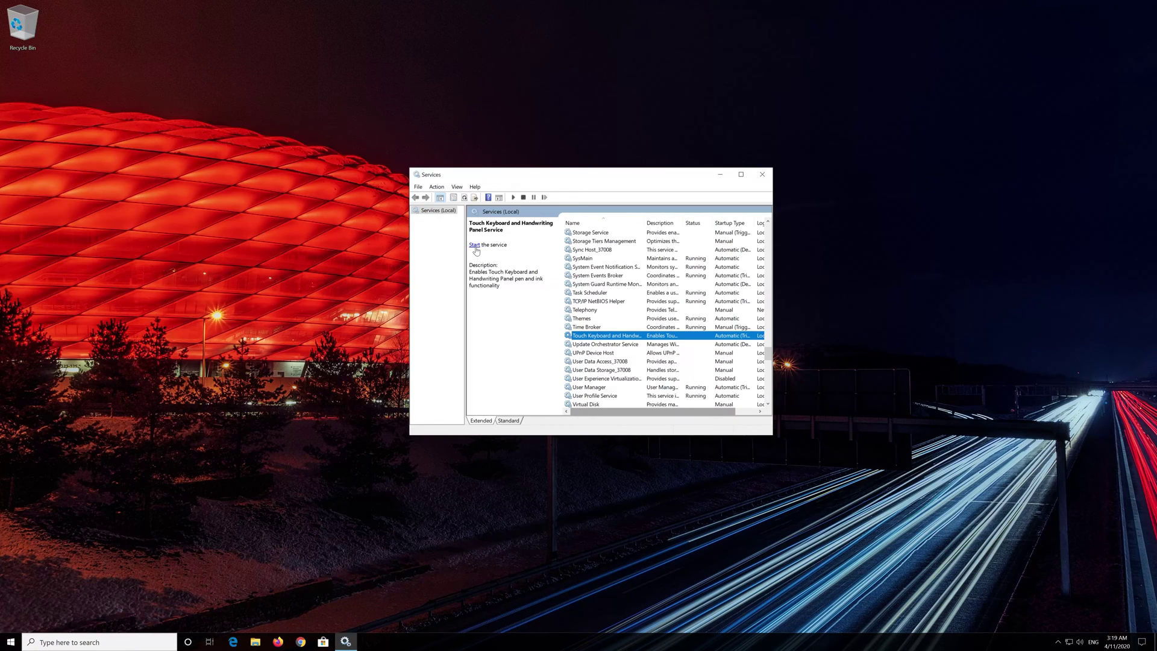
- Start the touch keyboard service, close Services, and type 'frfeefefefef' into taskbar search
{"action": "left_click", "coordinate": [477, 249]}
{"action": "left_click", "coordinate": [475, 245]}
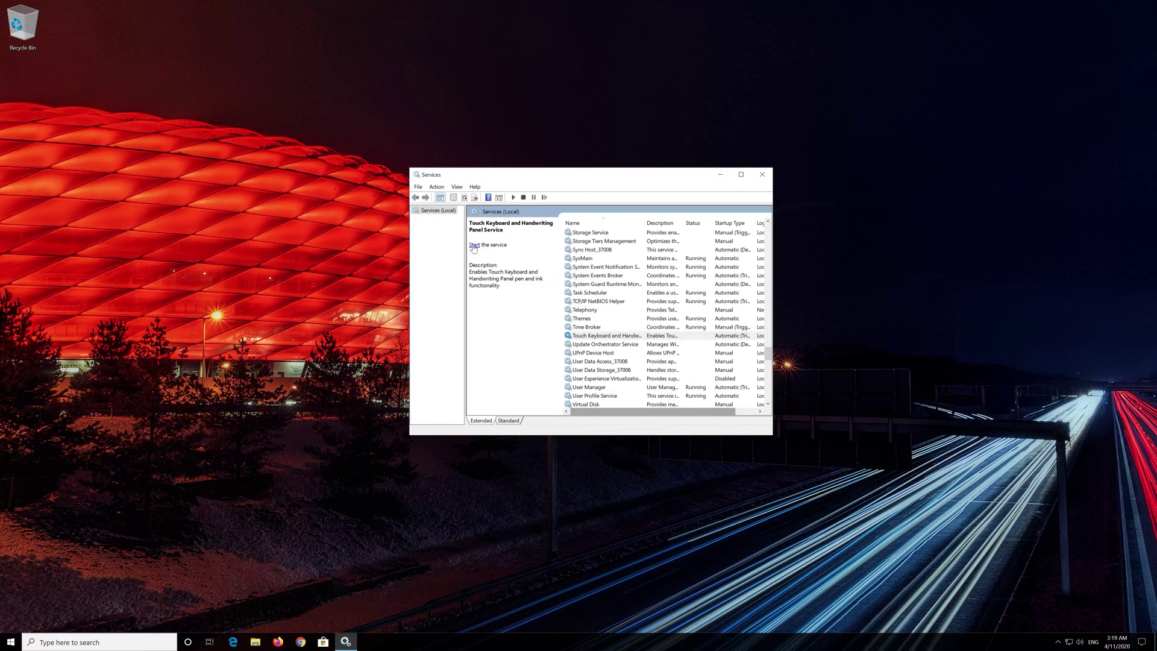
{"action": "left_click", "coordinate": [762, 174]}
{"action": "left_click", "coordinate": [49, 640]}
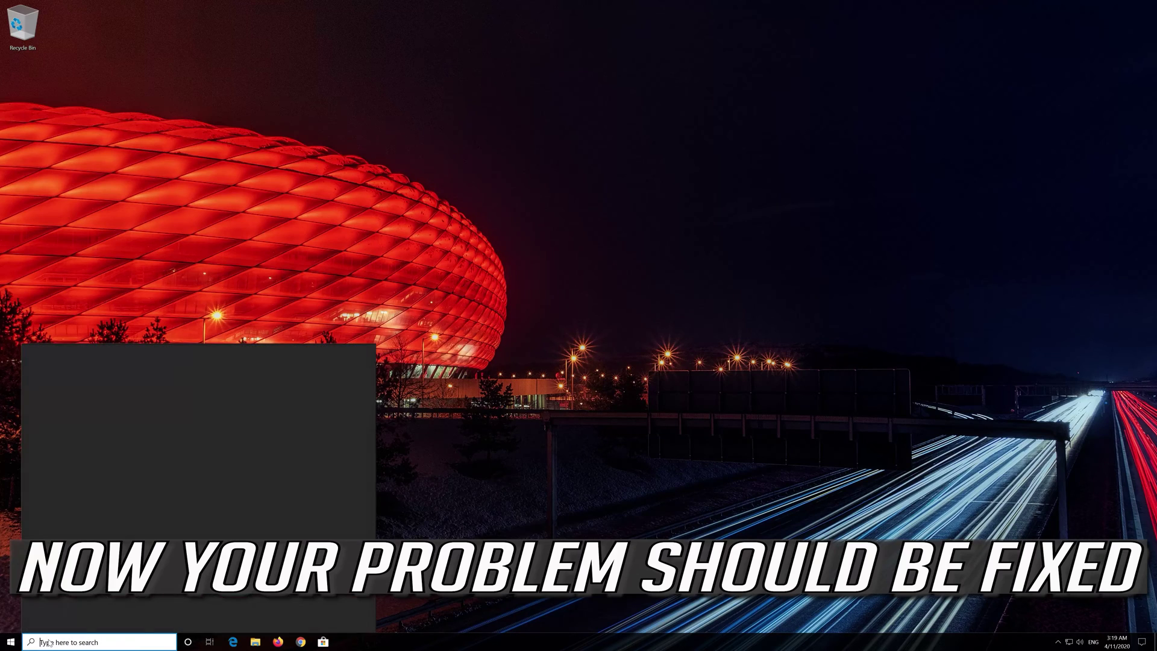
{"action": "type", "text": "frfeefefefef"}
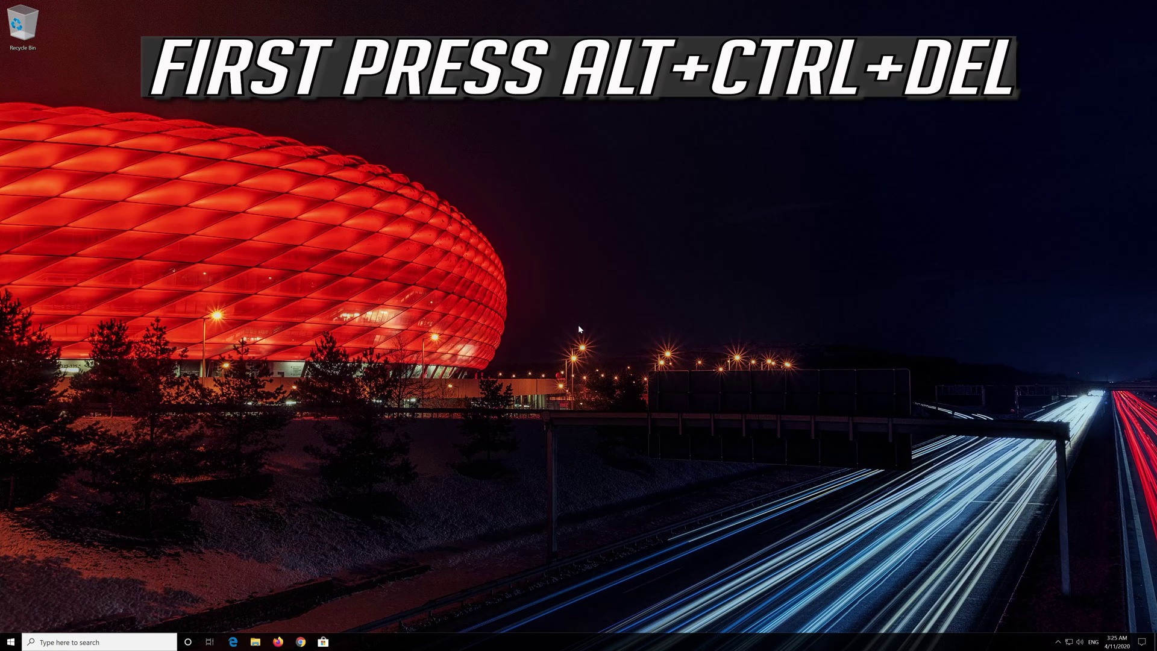
- Launch Task Manager from the Ctrl+Alt+Del security screen
{"action": "key", "text": "ctrl+alt+Delete"}
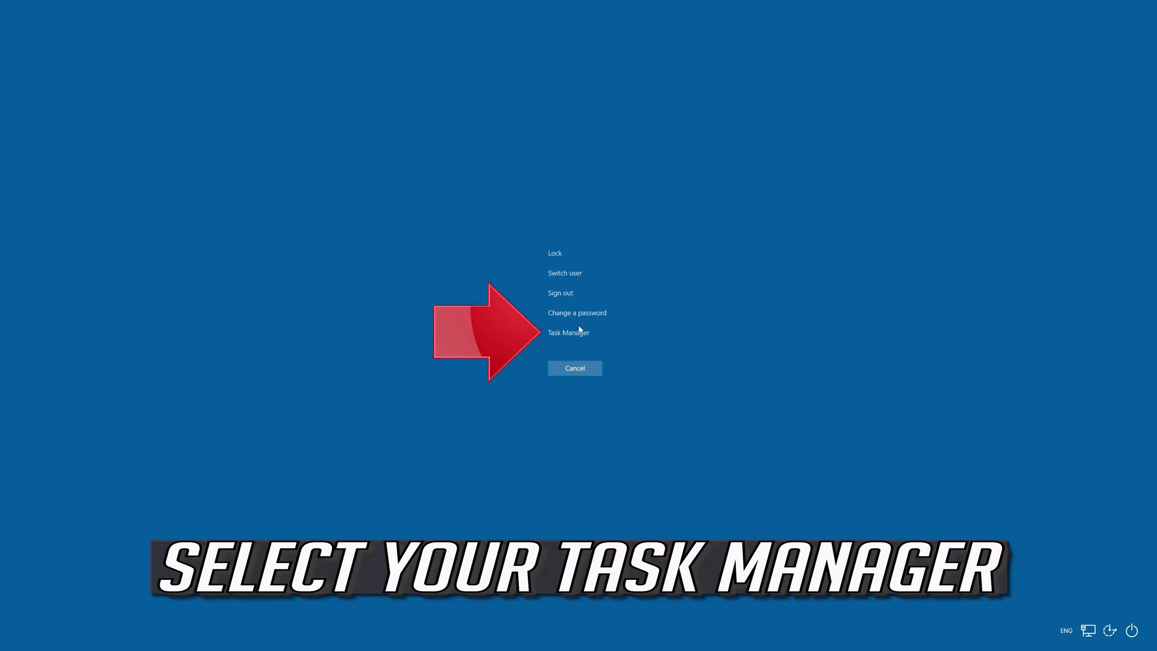
{"action": "left_click", "coordinate": [561, 335]}
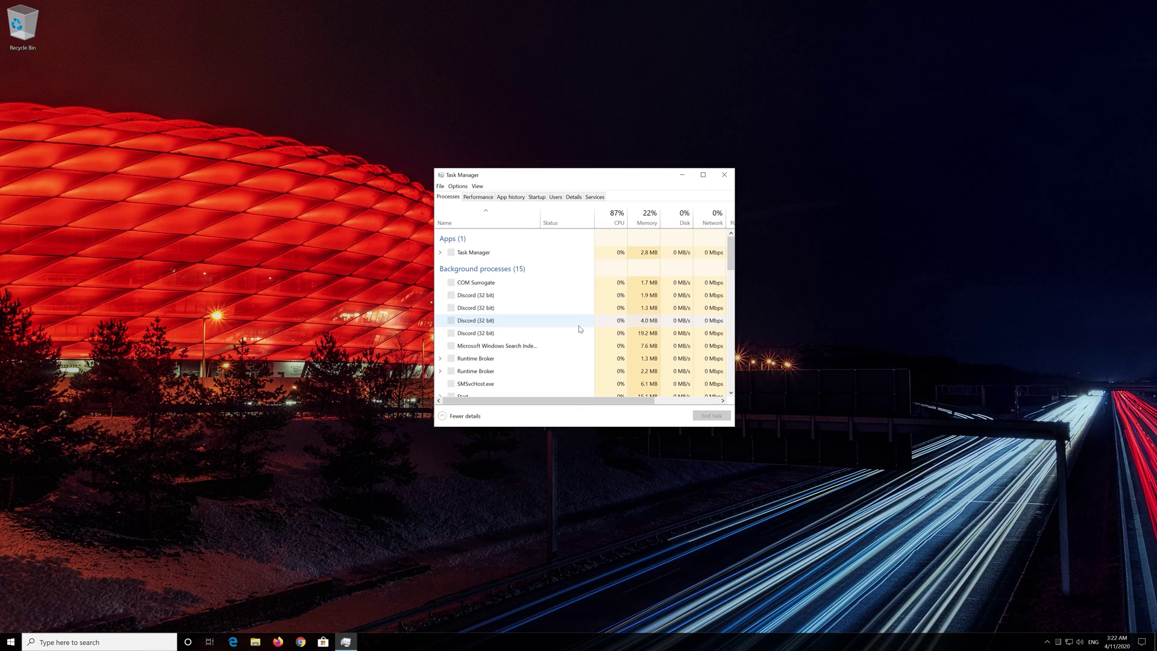
- Scroll the Processes list down to Windows Explorer and end it from its context menu
{"action": "left_click", "coordinate": [561, 367]}
{"action": "left_click", "coordinate": [560, 366]}
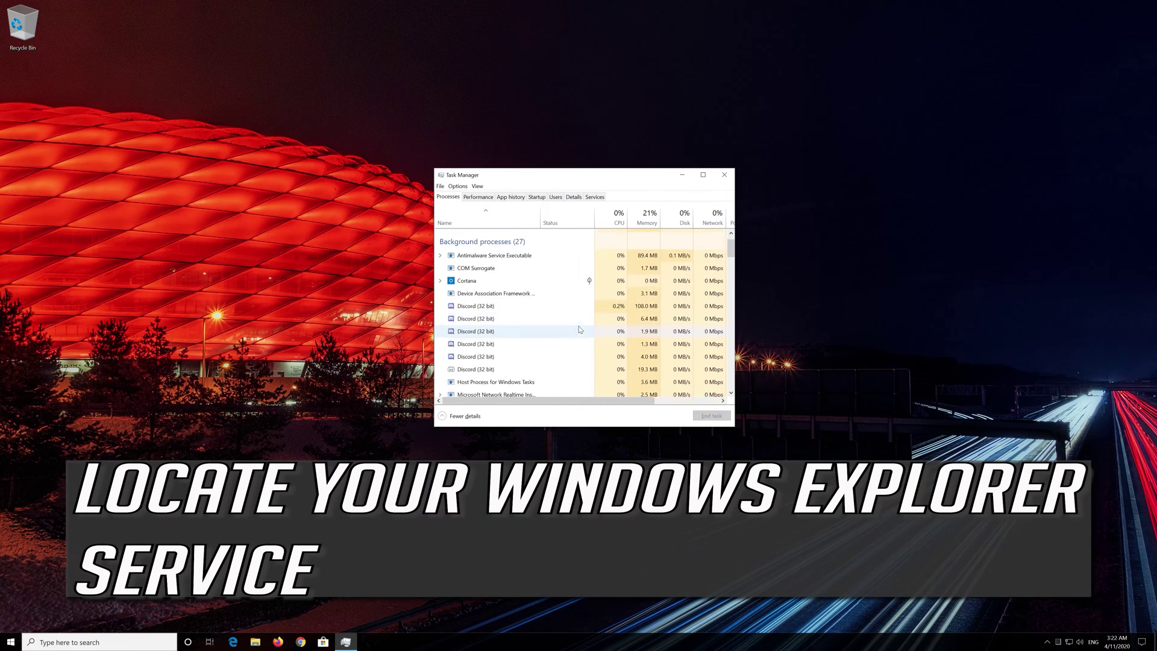
{"action": "scroll", "coordinate": [576, 338], "scroll_direction": "down", "scroll_amount": 10}
{"action": "scroll", "coordinate": [579, 329], "scroll_direction": "down", "scroll_amount": 15}
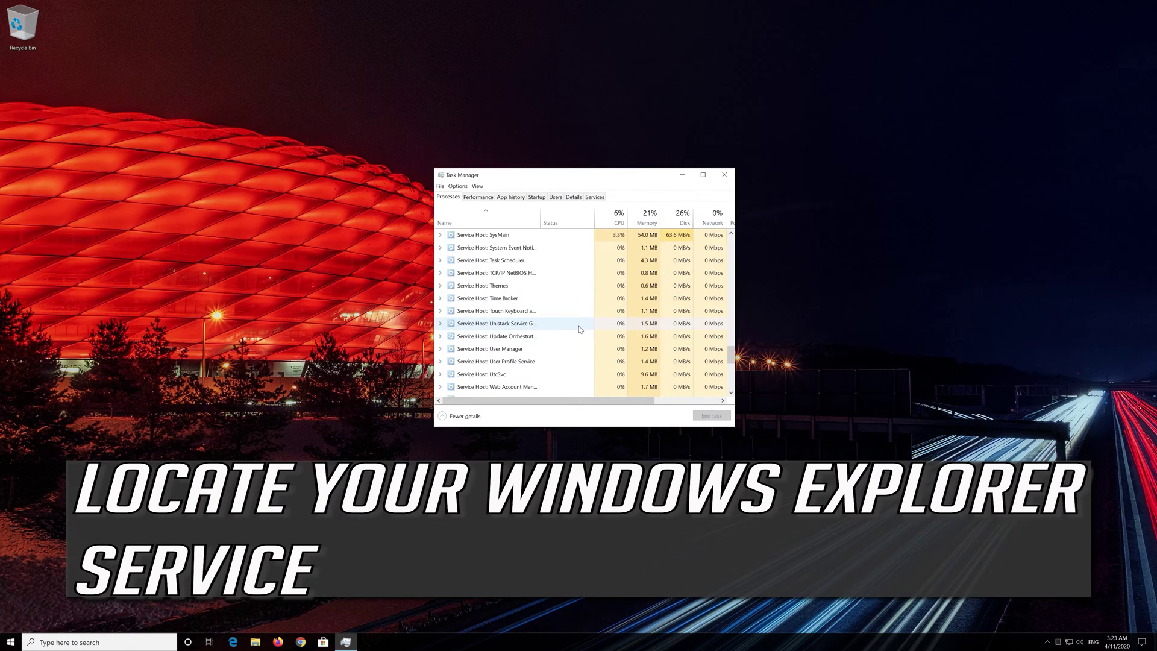
{"action": "scroll", "coordinate": [579, 329], "scroll_direction": "down", "scroll_amount": 6}
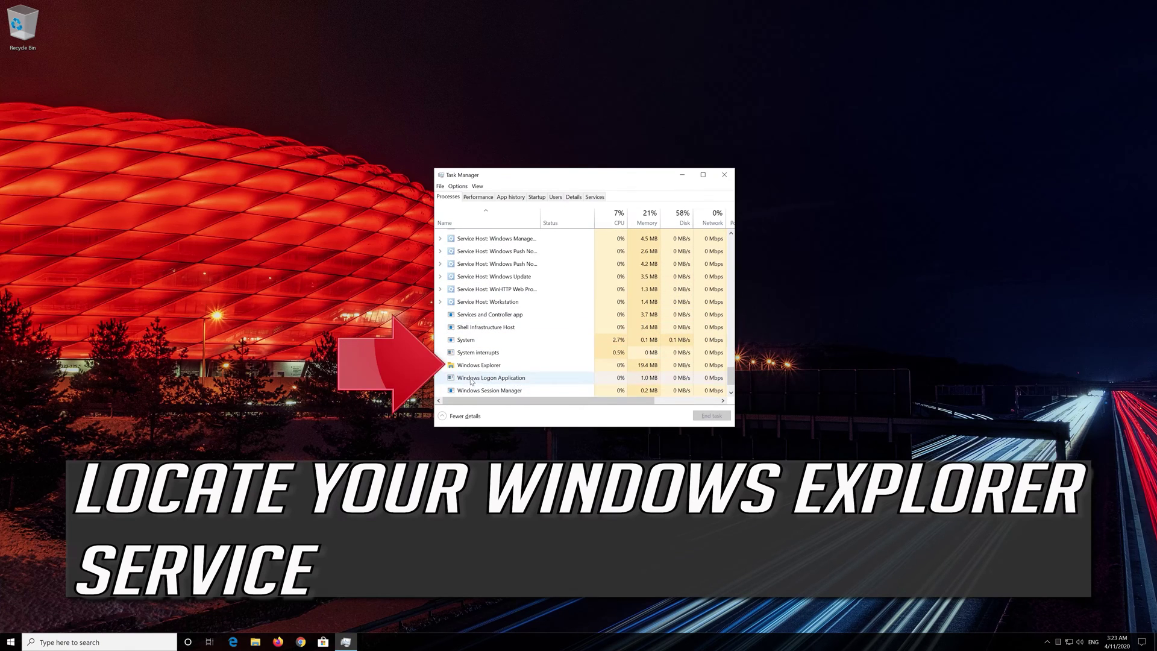
{"action": "scroll", "coordinate": [491, 355], "scroll_direction": "down", "scroll_amount": 1}
{"action": "left_click", "coordinate": [491, 352]}
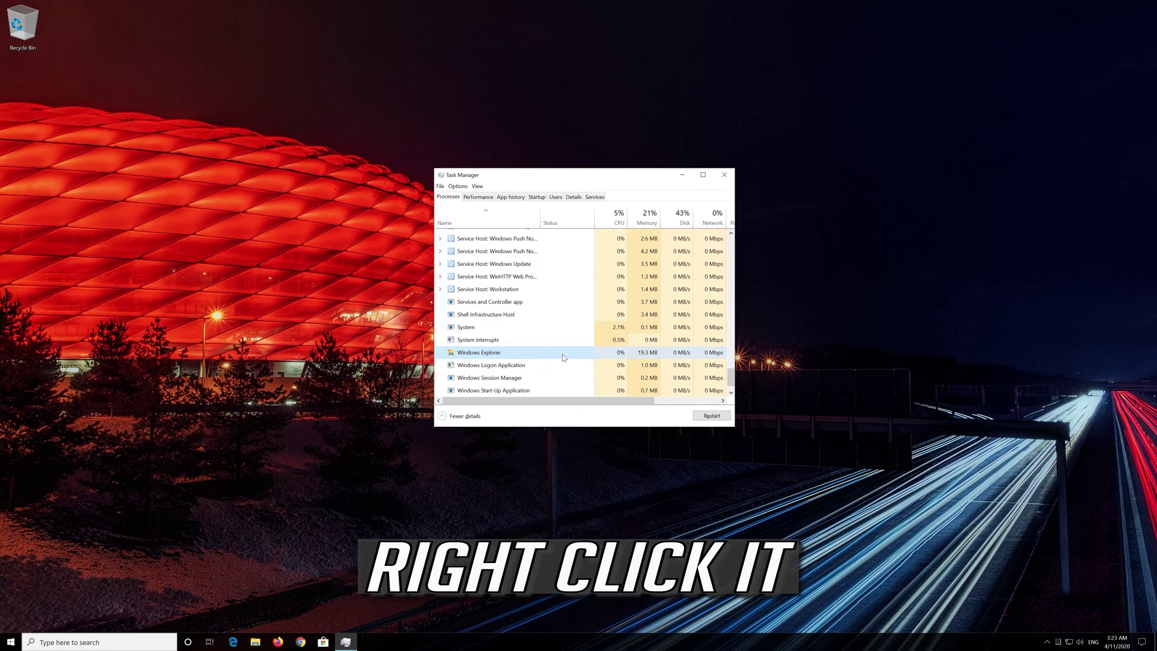
{"action": "right_click", "coordinate": [562, 356]}
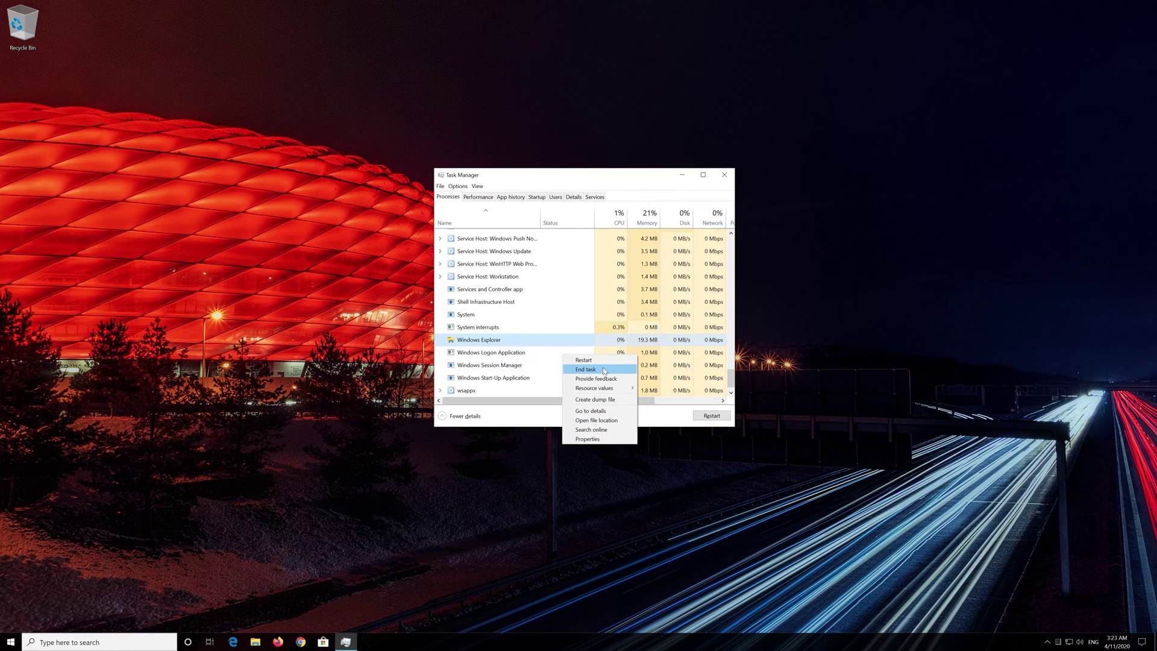
{"action": "left_click", "coordinate": [604, 369]}
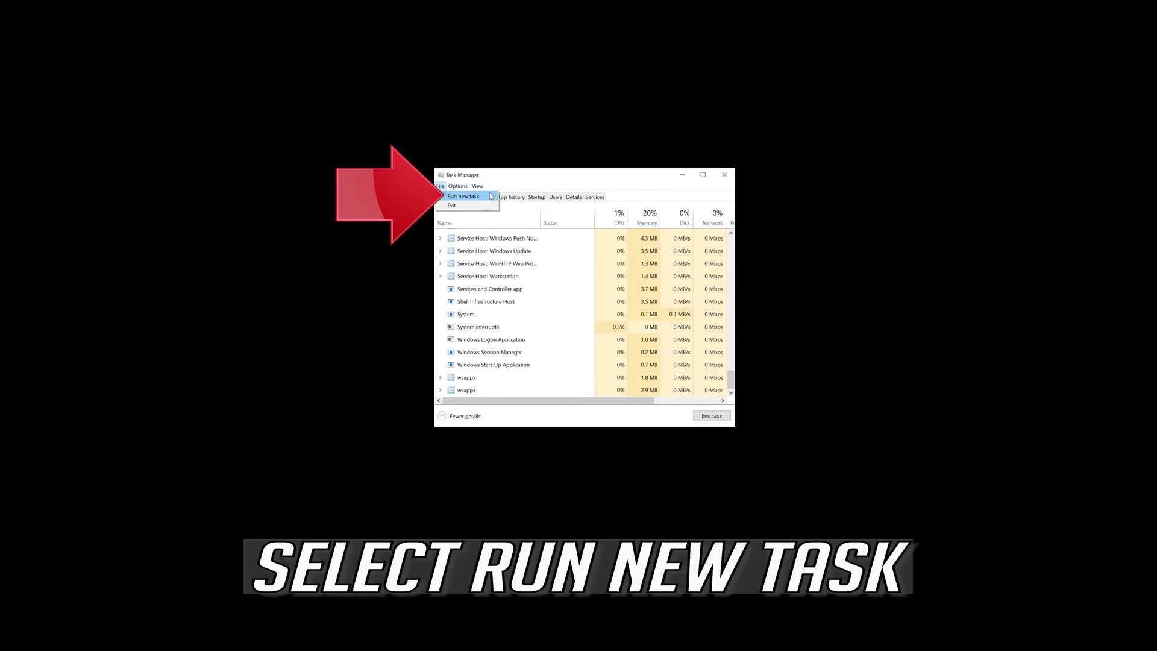
- Start a new task and begin entering explorer.exe as the program to run
{"action": "left_click", "coordinate": [491, 196]}
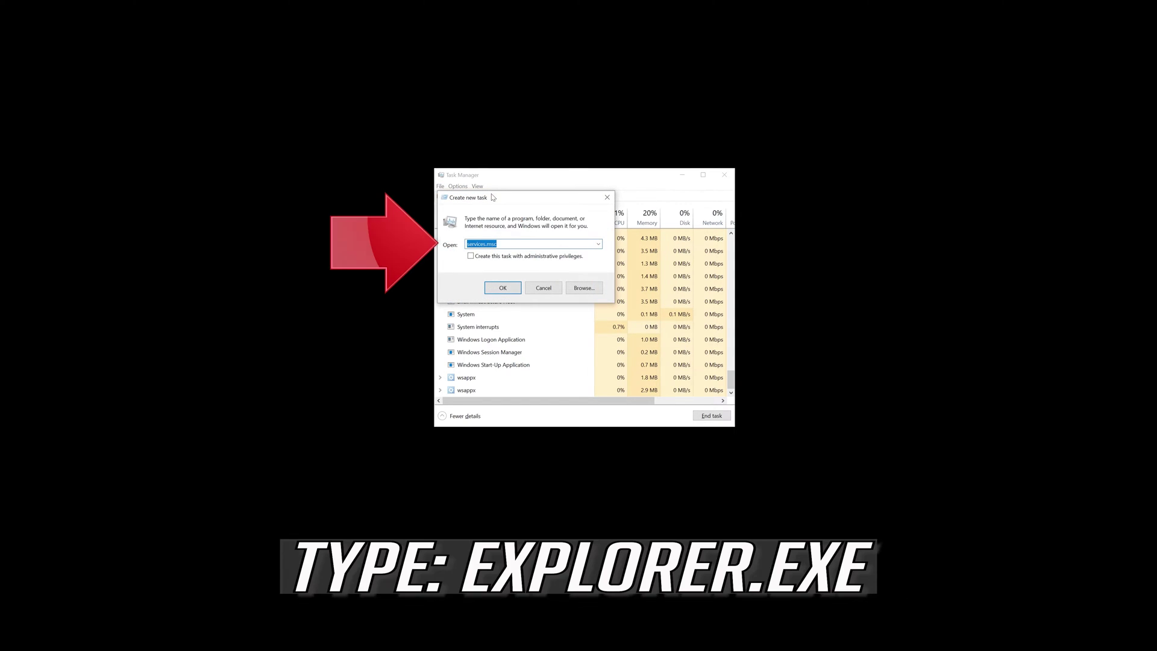
{"action": "type", "text": "explorer.exe"}
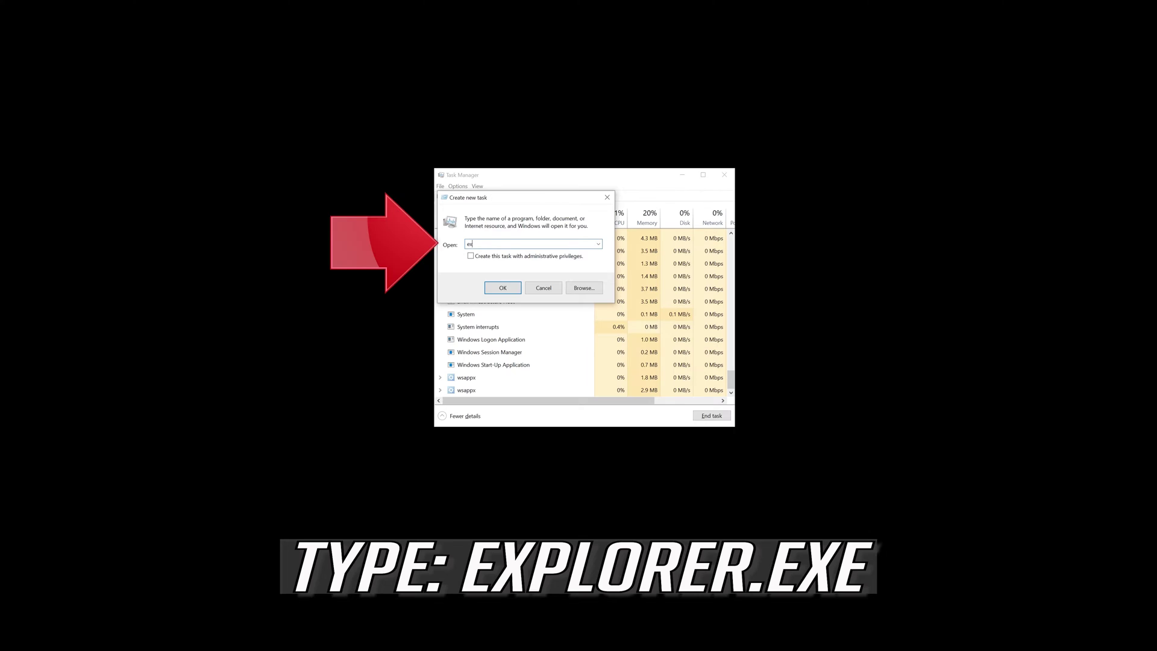